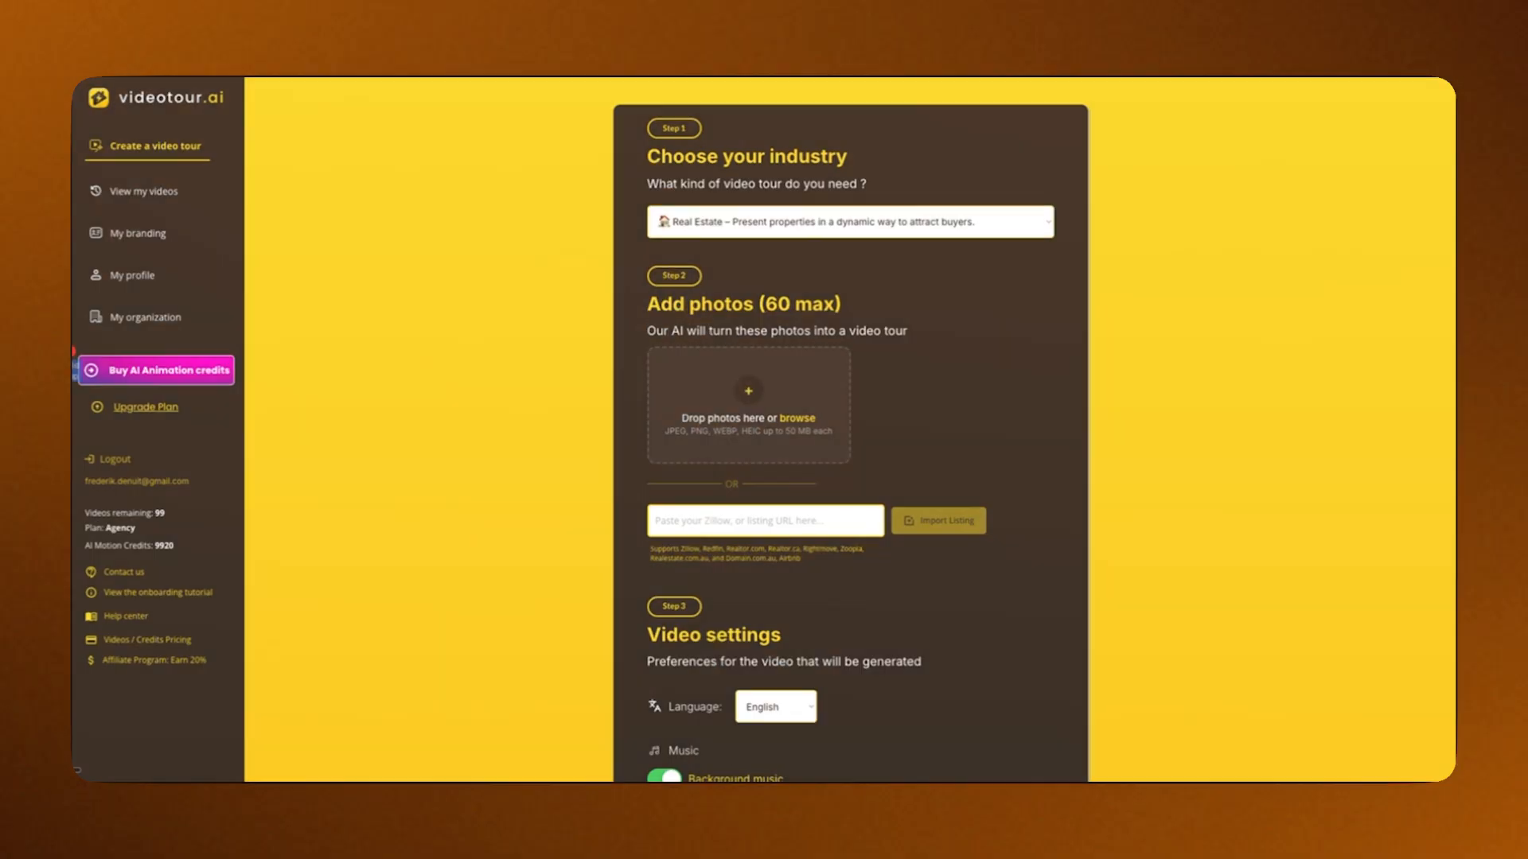
Upload the two WebP room photos to the real estate video tour
drag(78, 445, 711, 430)
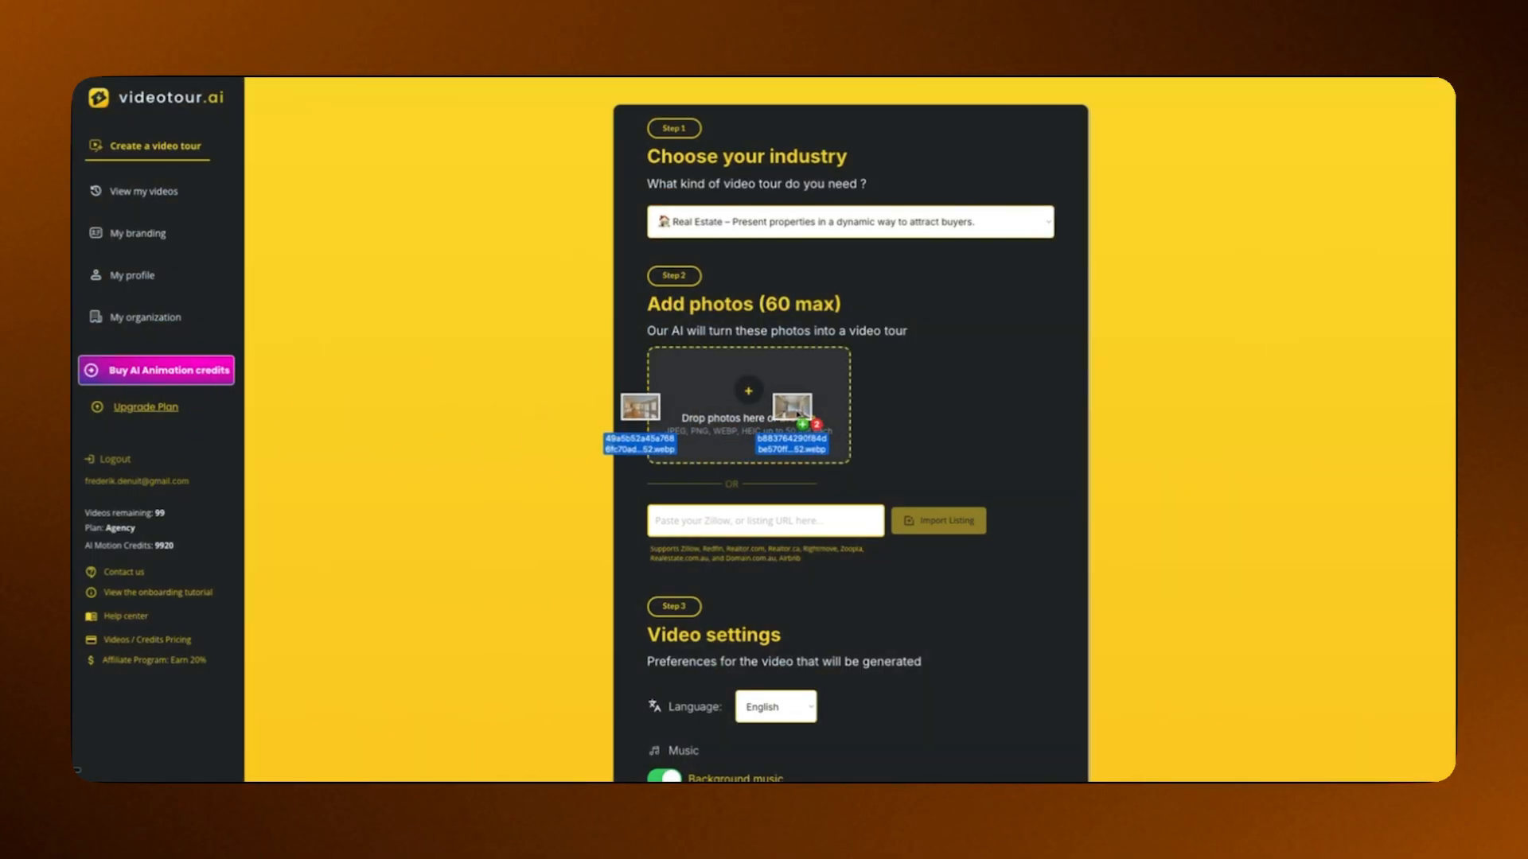
drag(798, 414, 798, 415)
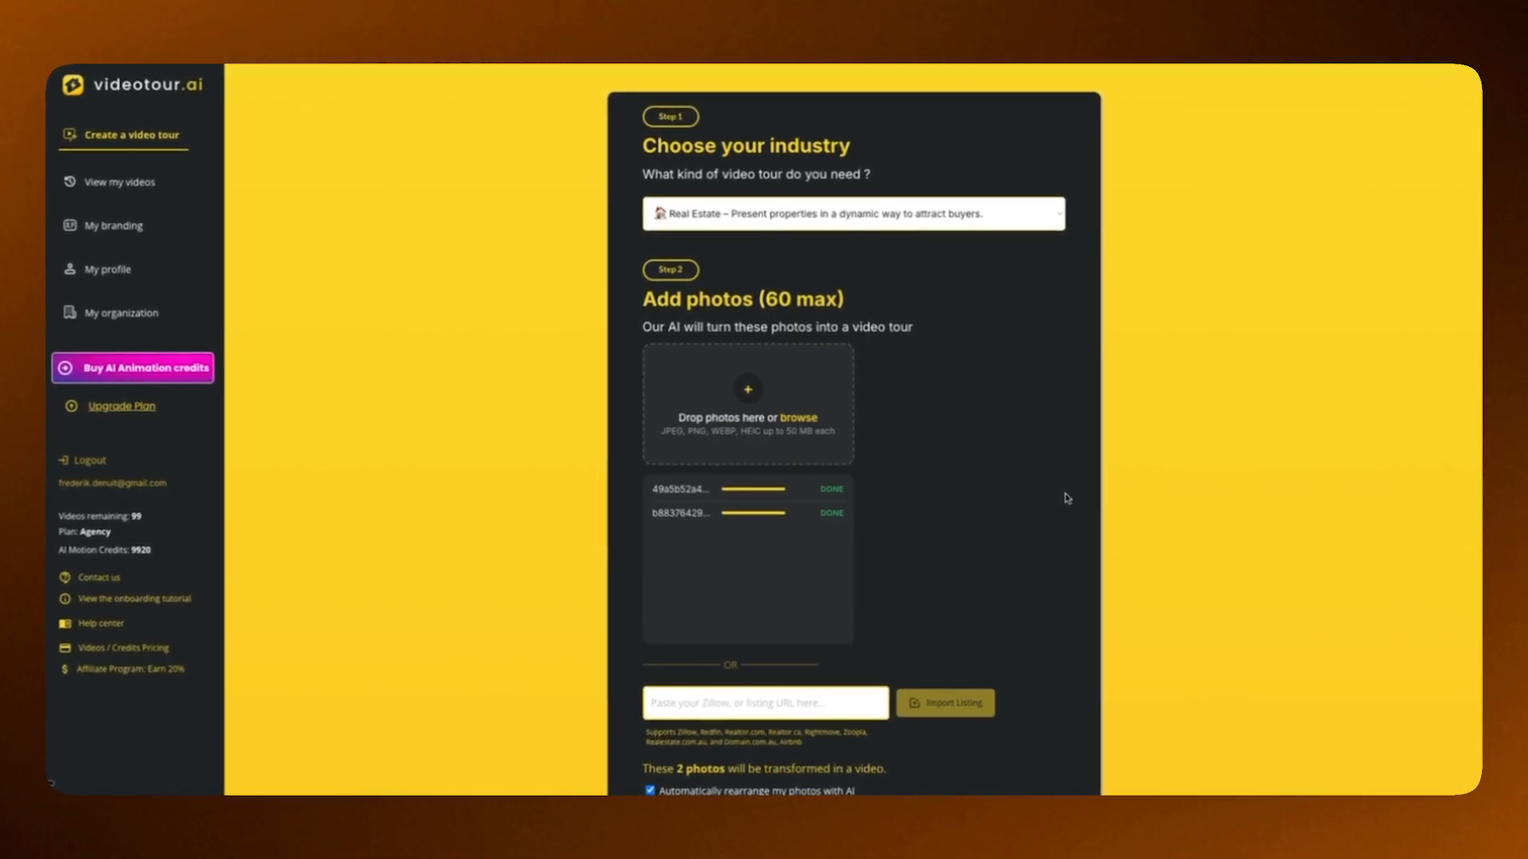
Try the background music and automatic music choice settings, keeping both on with Free stock music (good for Youtube)
scroll(1070, 499, down, 6)
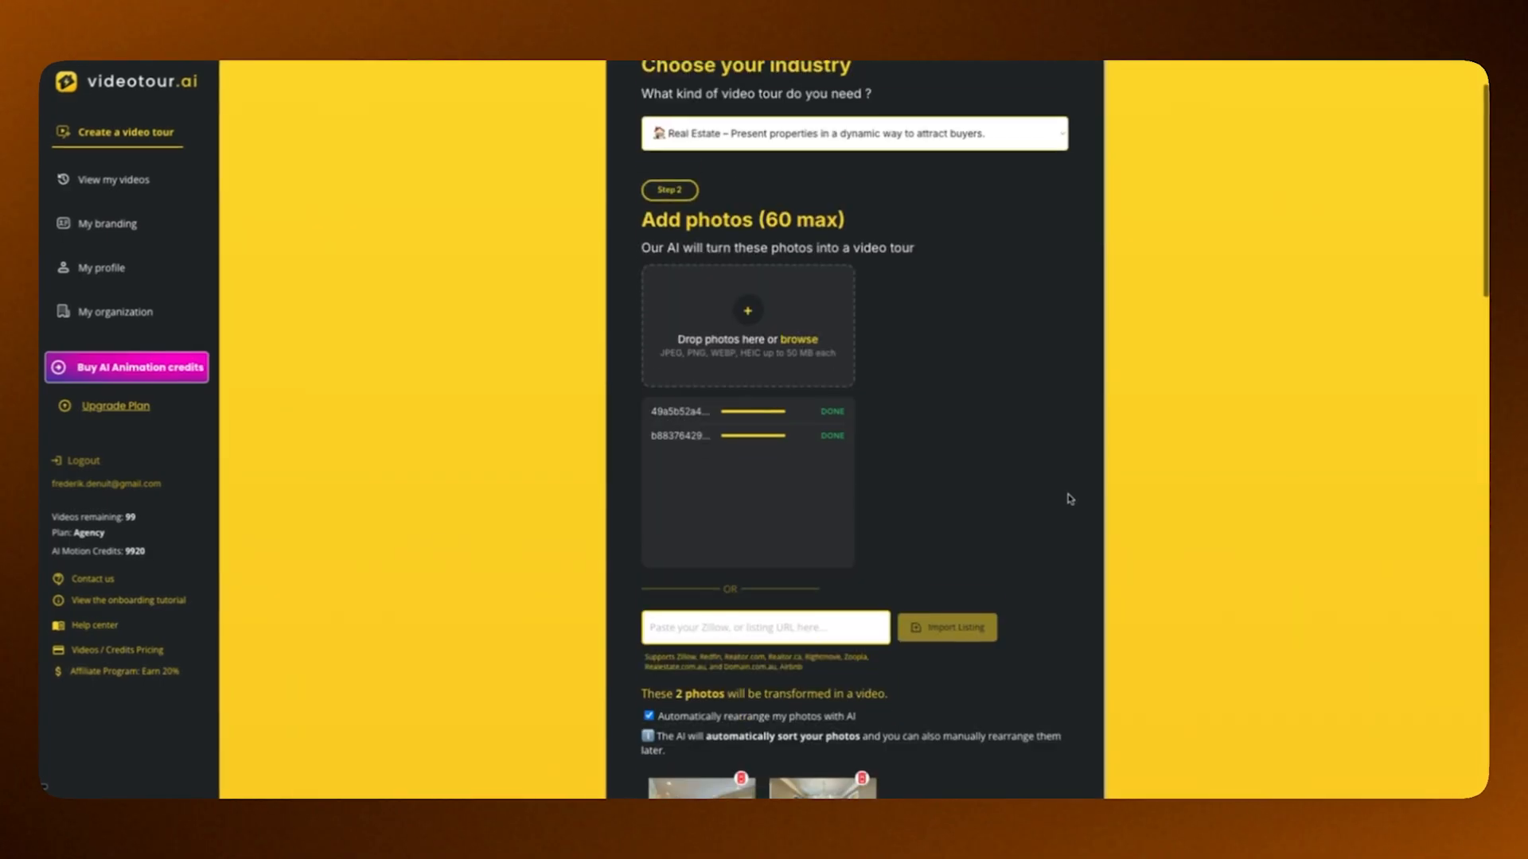
scroll(1062, 498, down, 5)
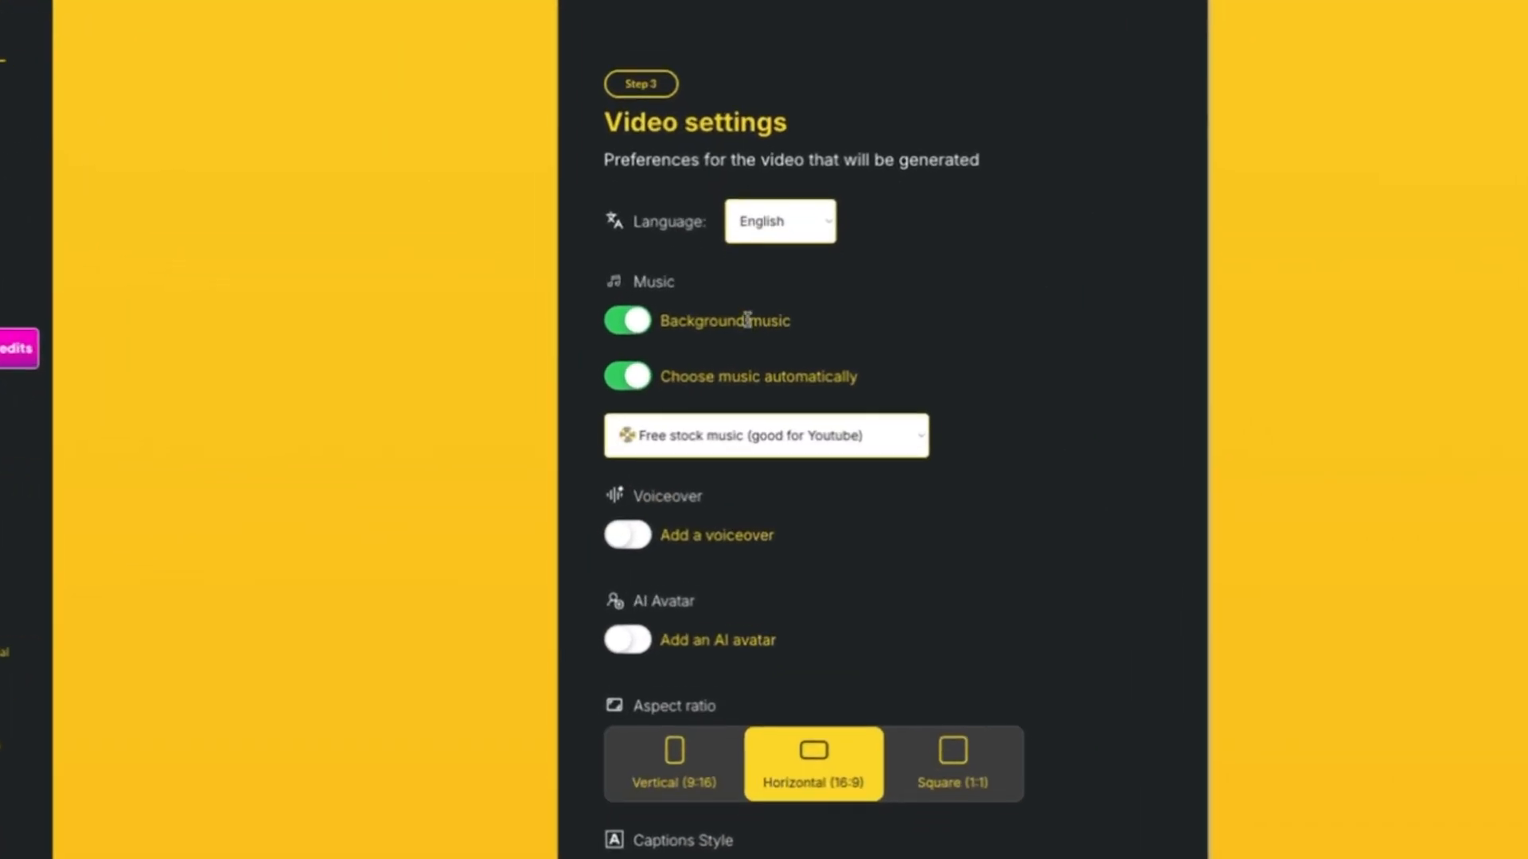
click(677, 353)
click(629, 310)
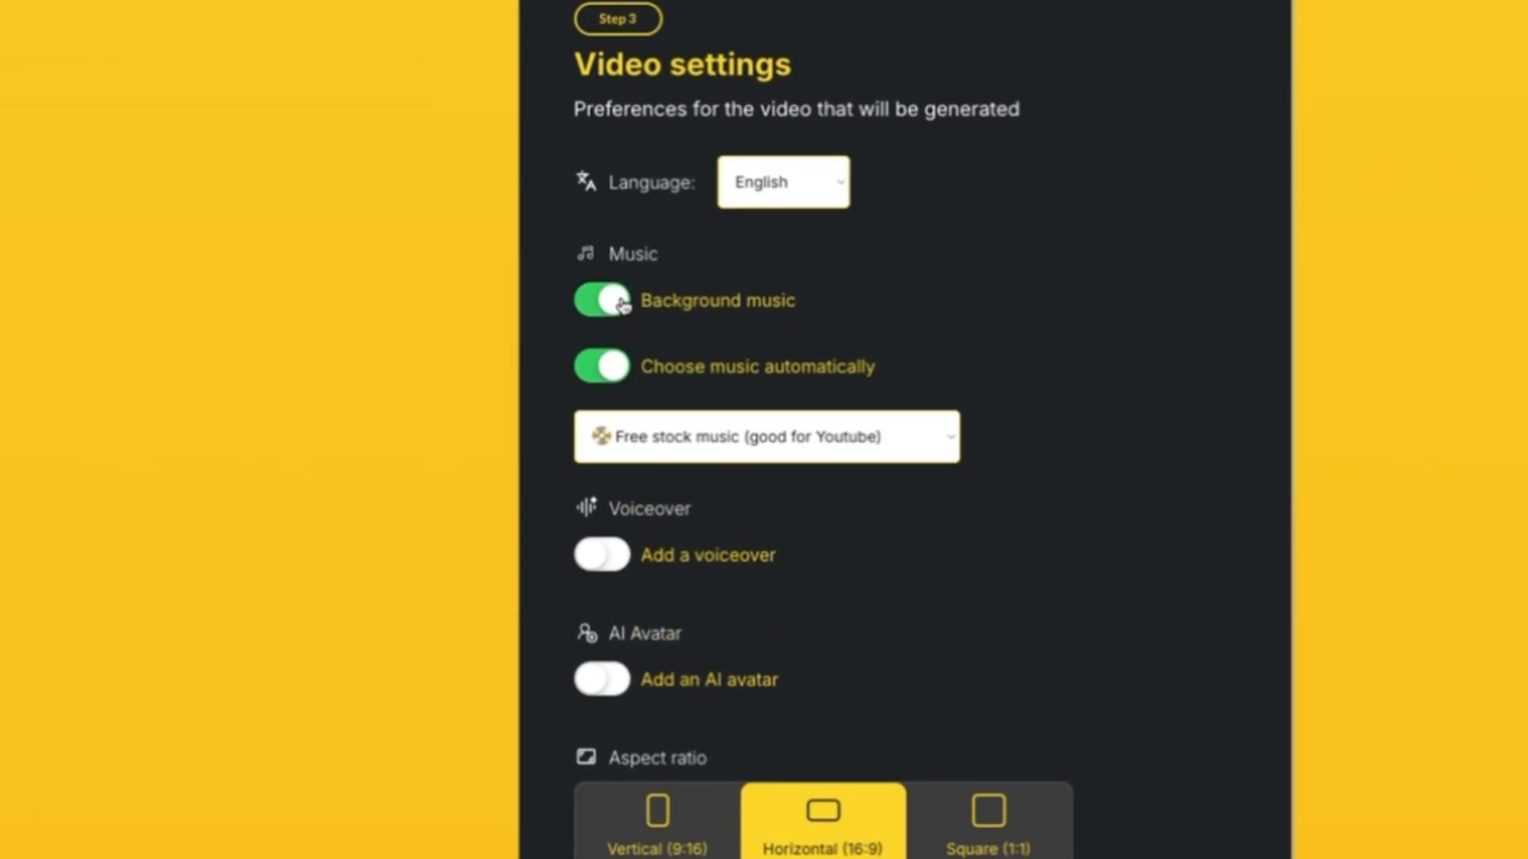
scroll(608, 310, down, 1)
click(604, 314)
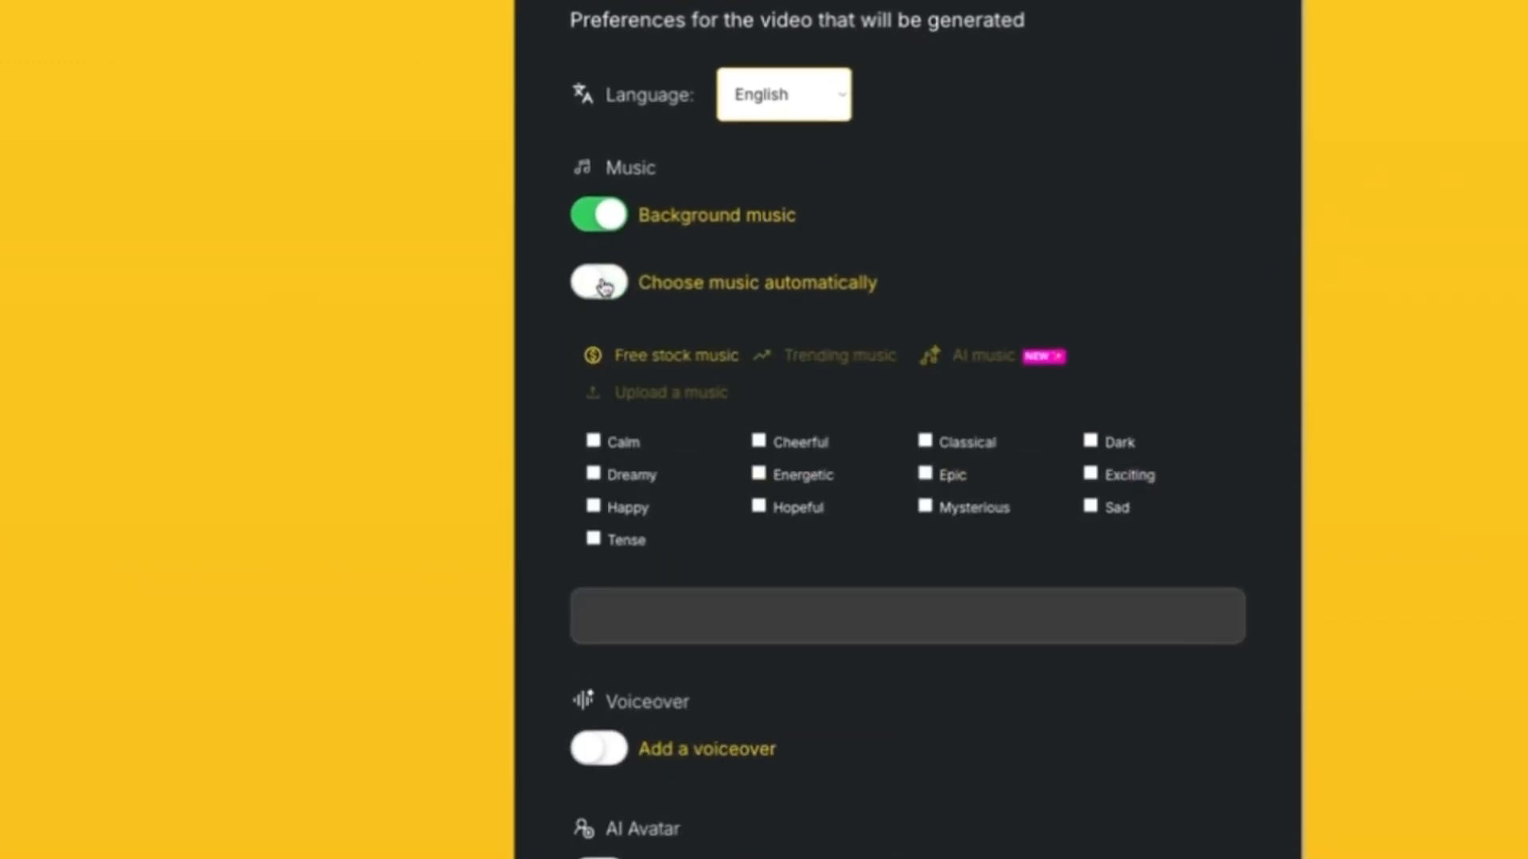
click(605, 314)
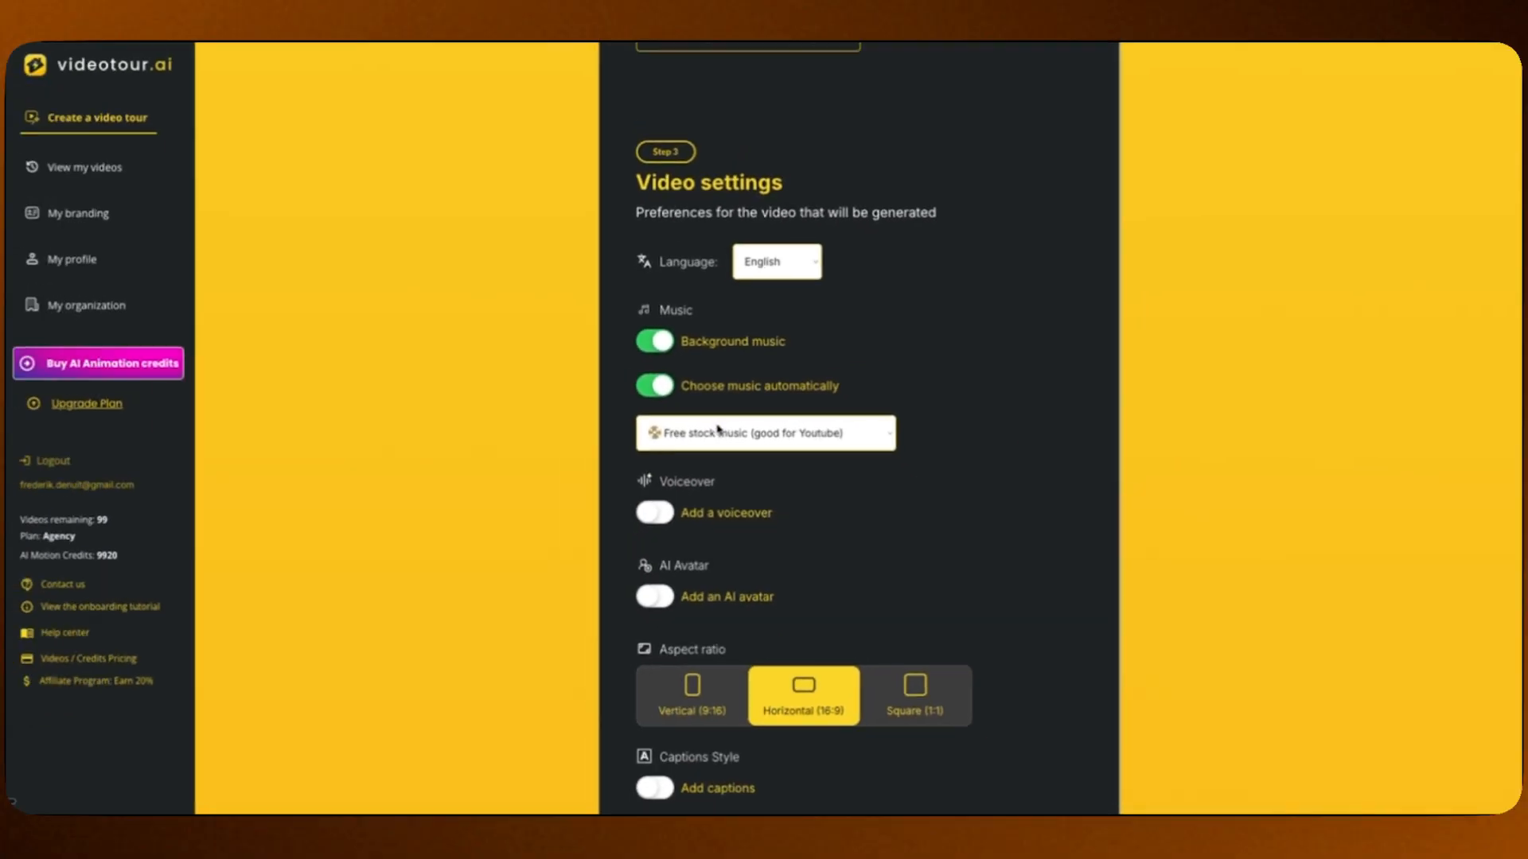
click(672, 351)
click(673, 351)
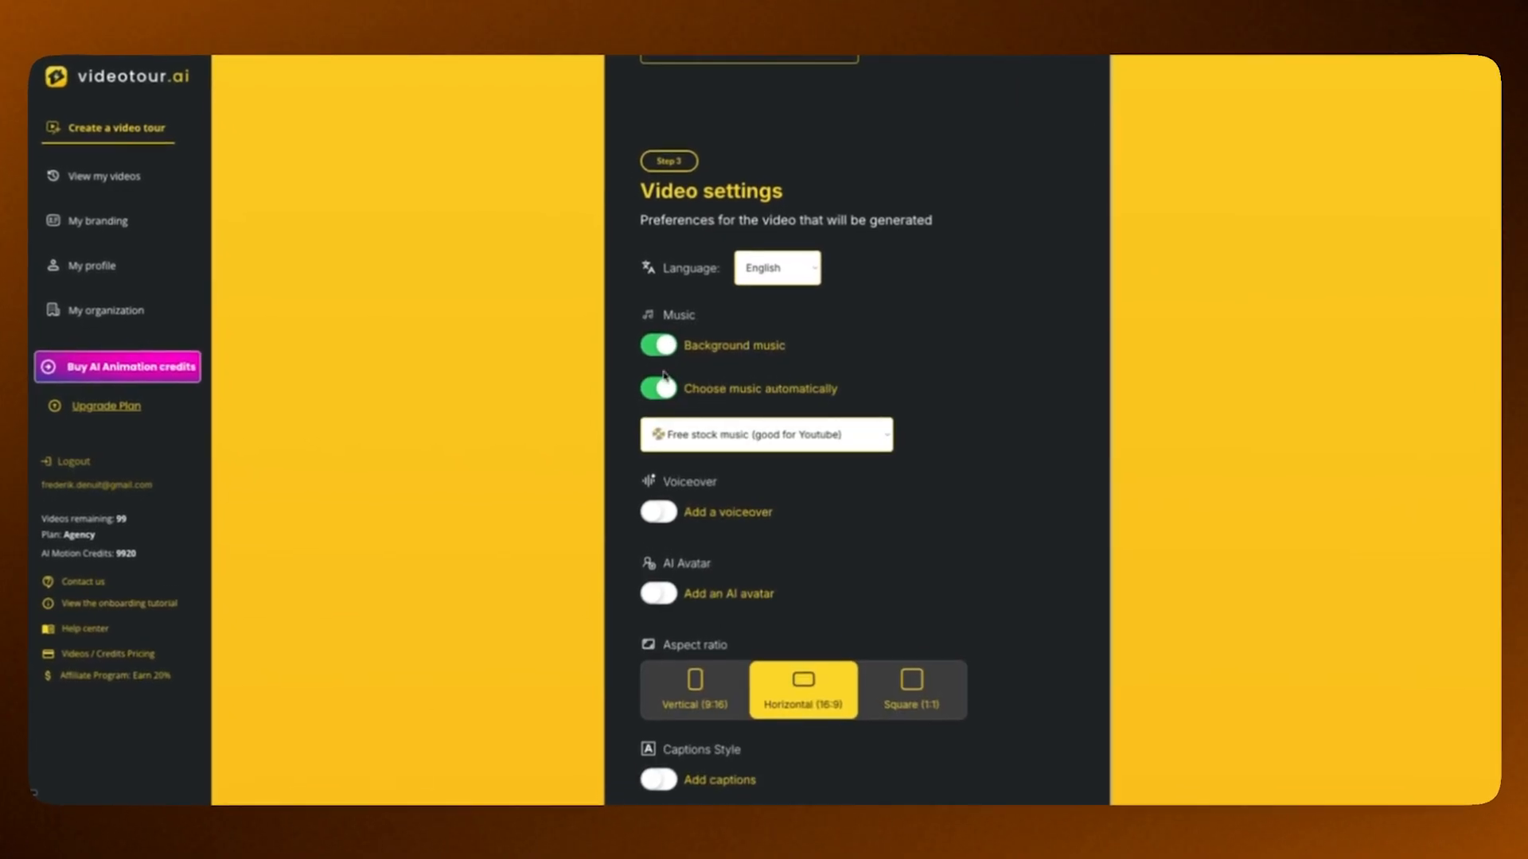
click(662, 389)
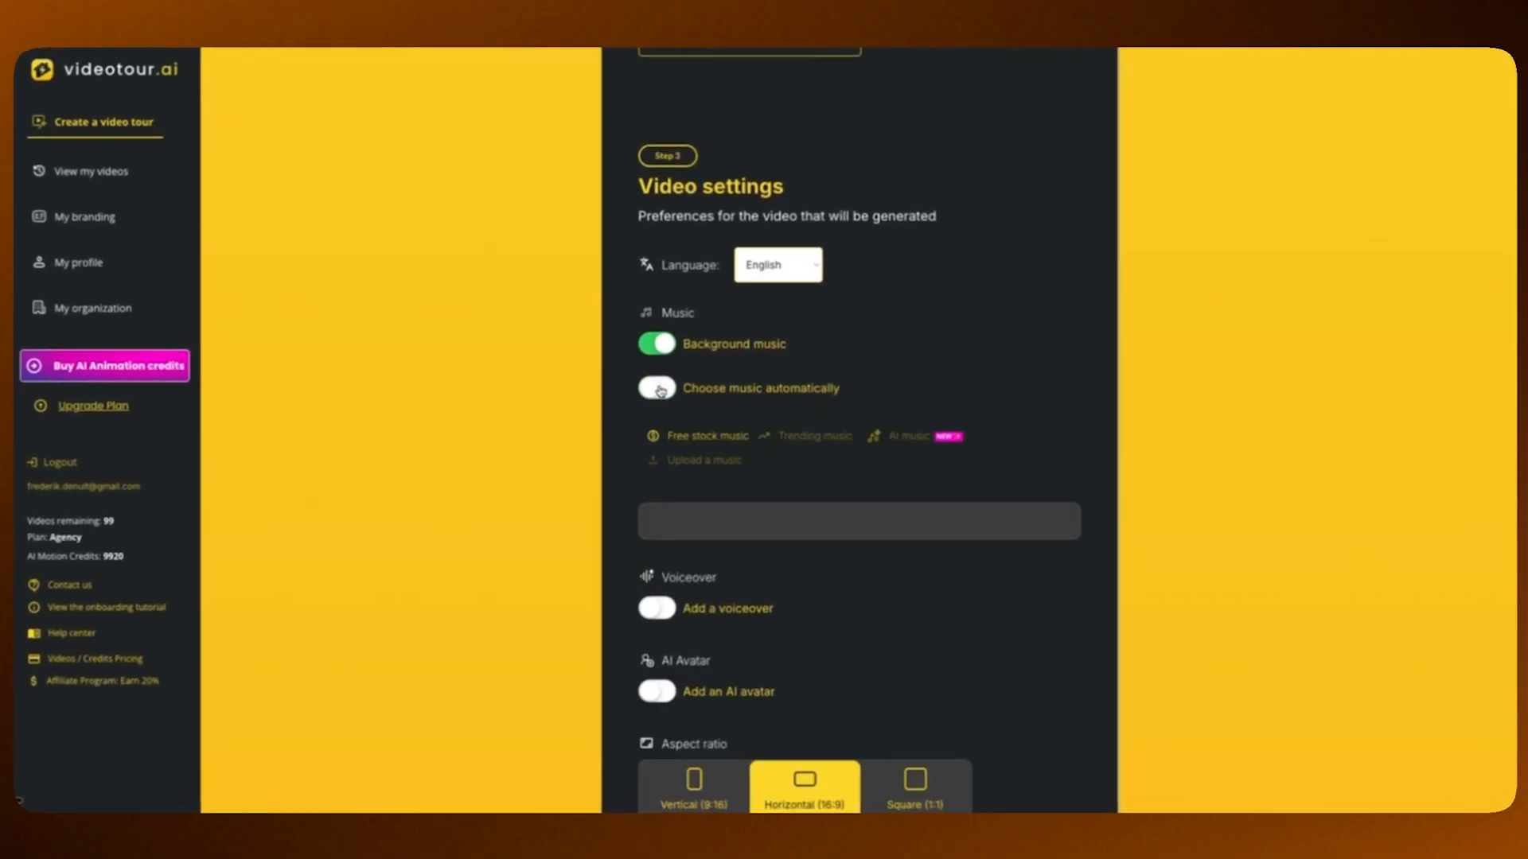
click(660, 389)
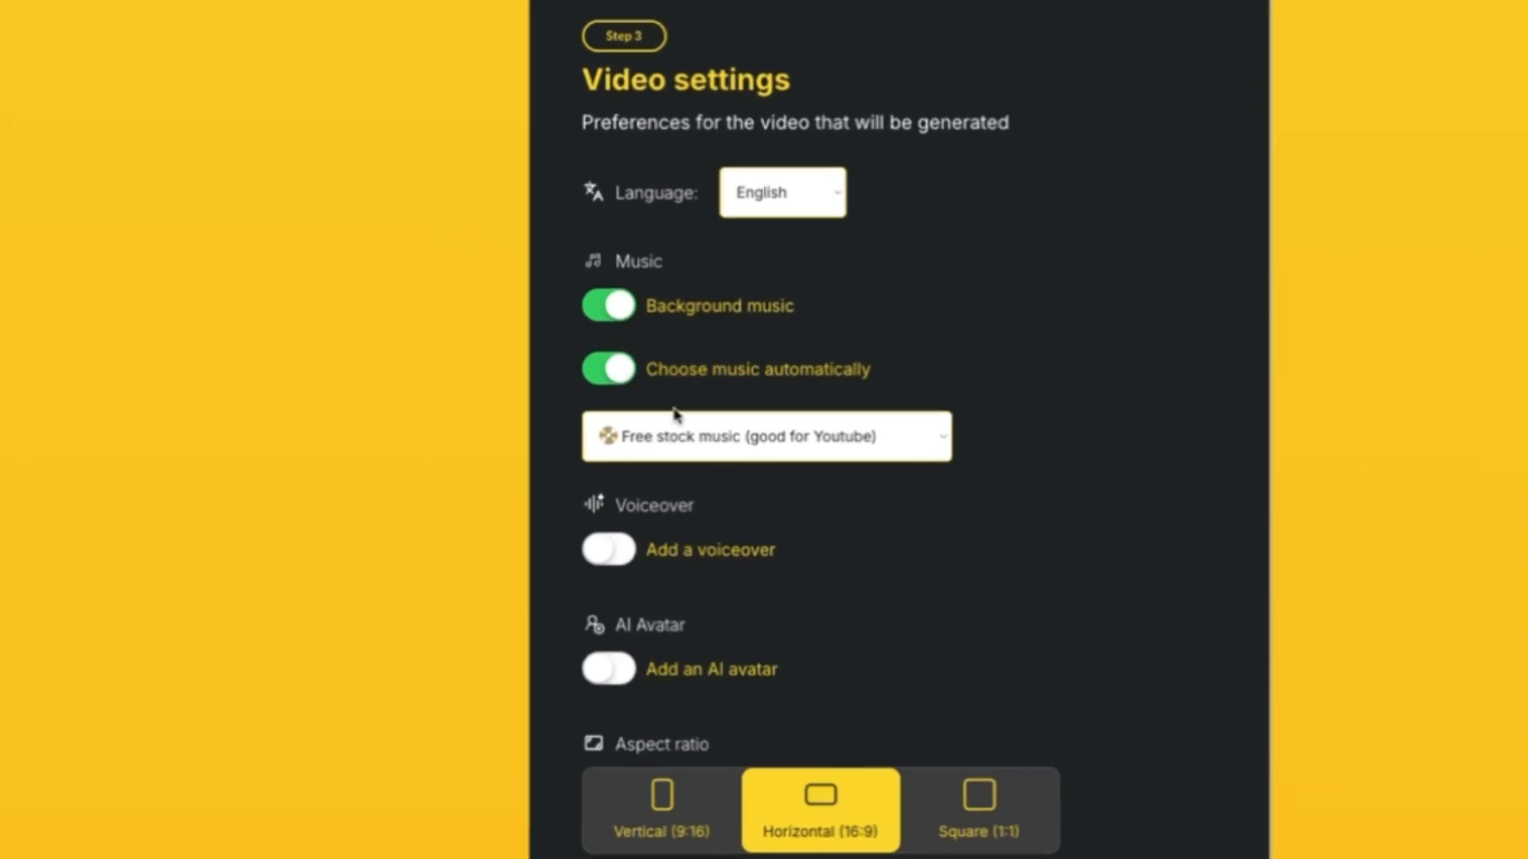
click(681, 434)
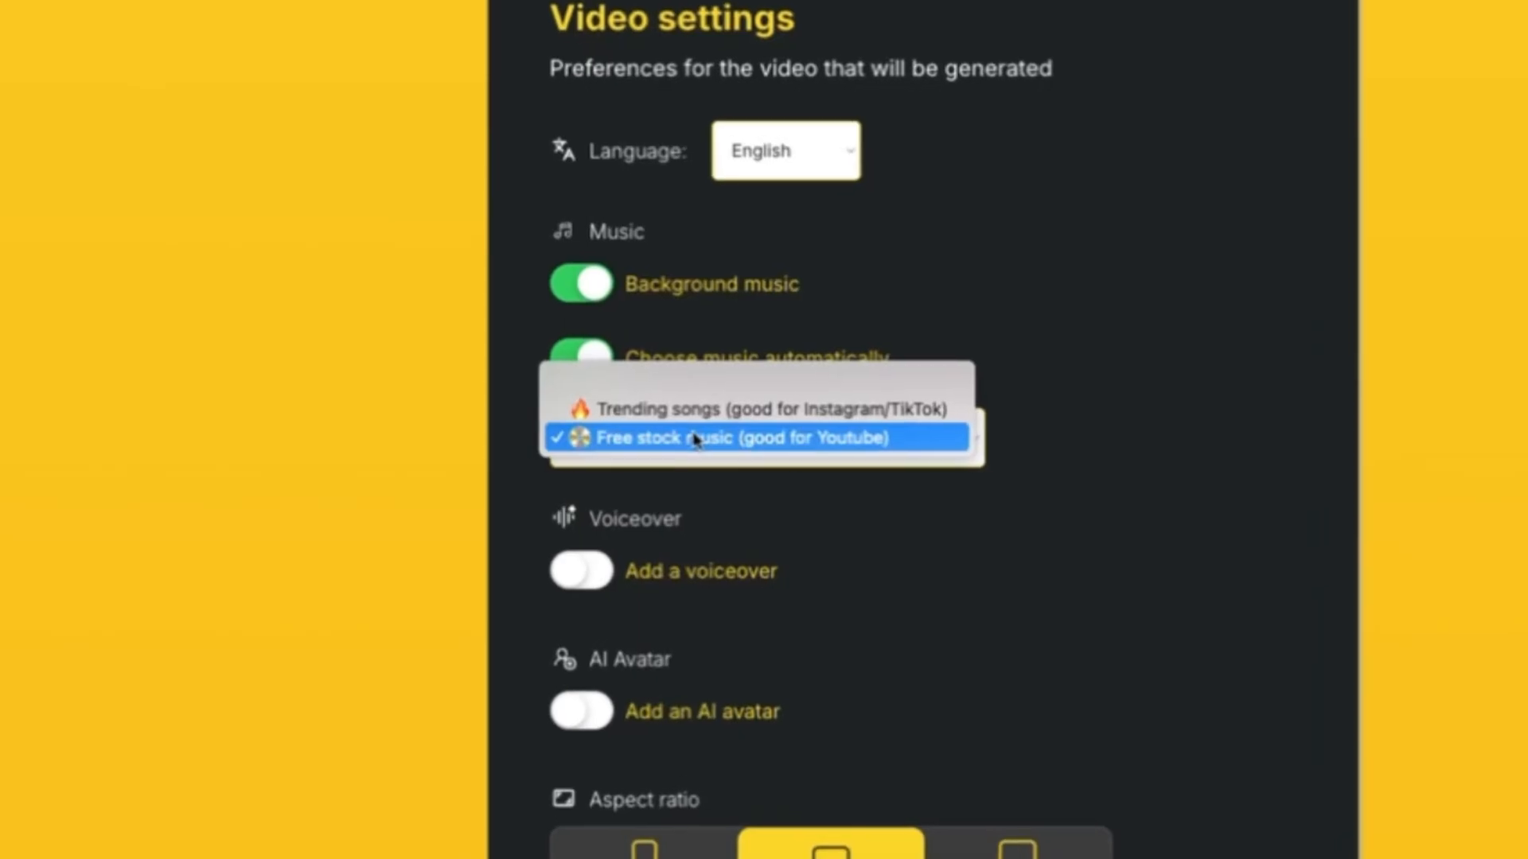
click(700, 437)
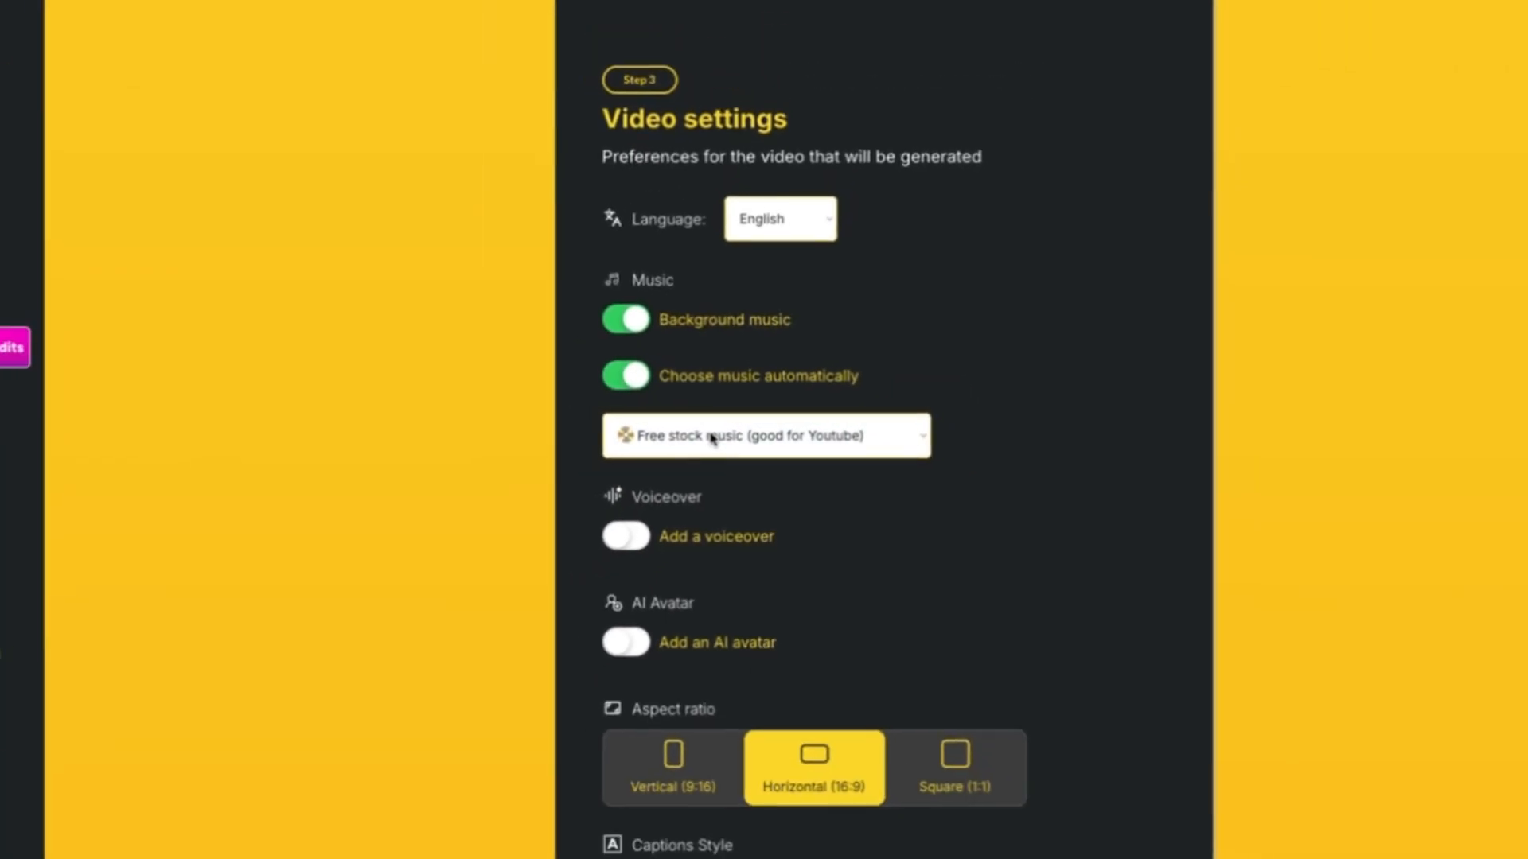
Turn off automatic music choice, filter the free stock music by Calm and browse the tracks
click(643, 387)
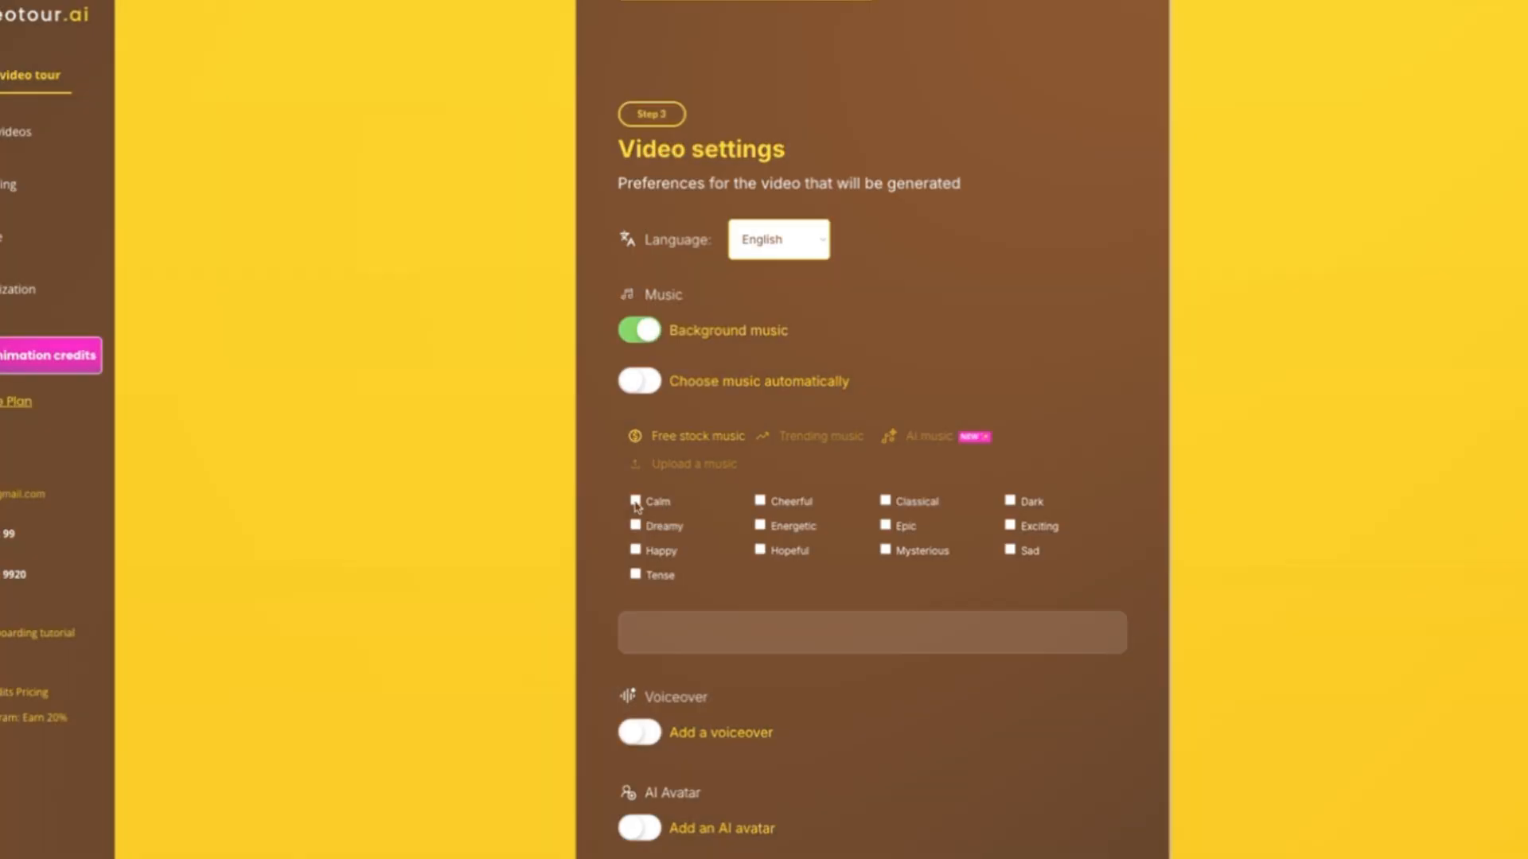
click(629, 505)
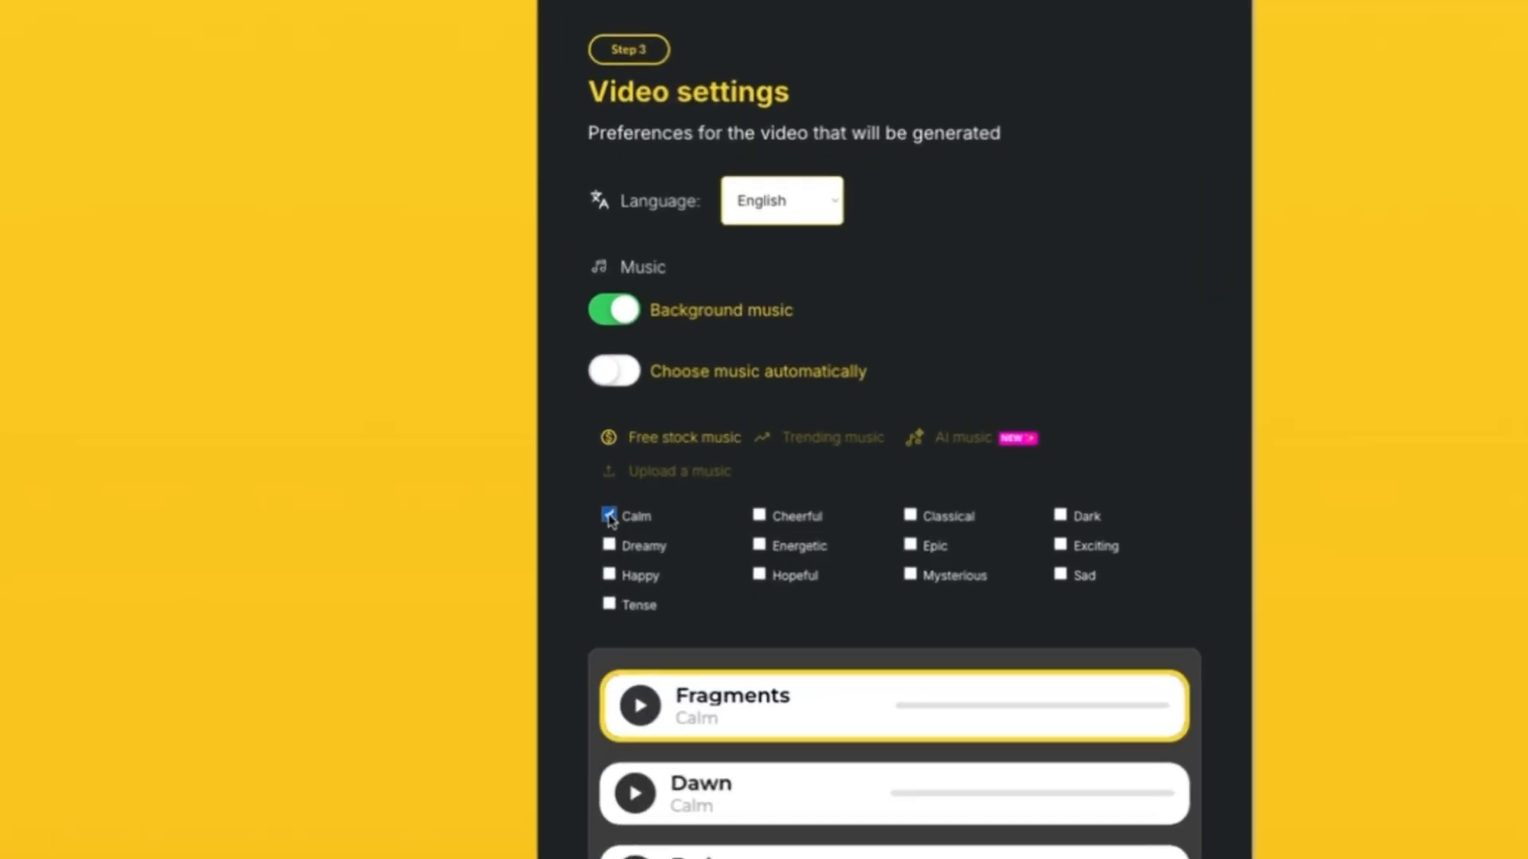
scroll(573, 517, down, 6)
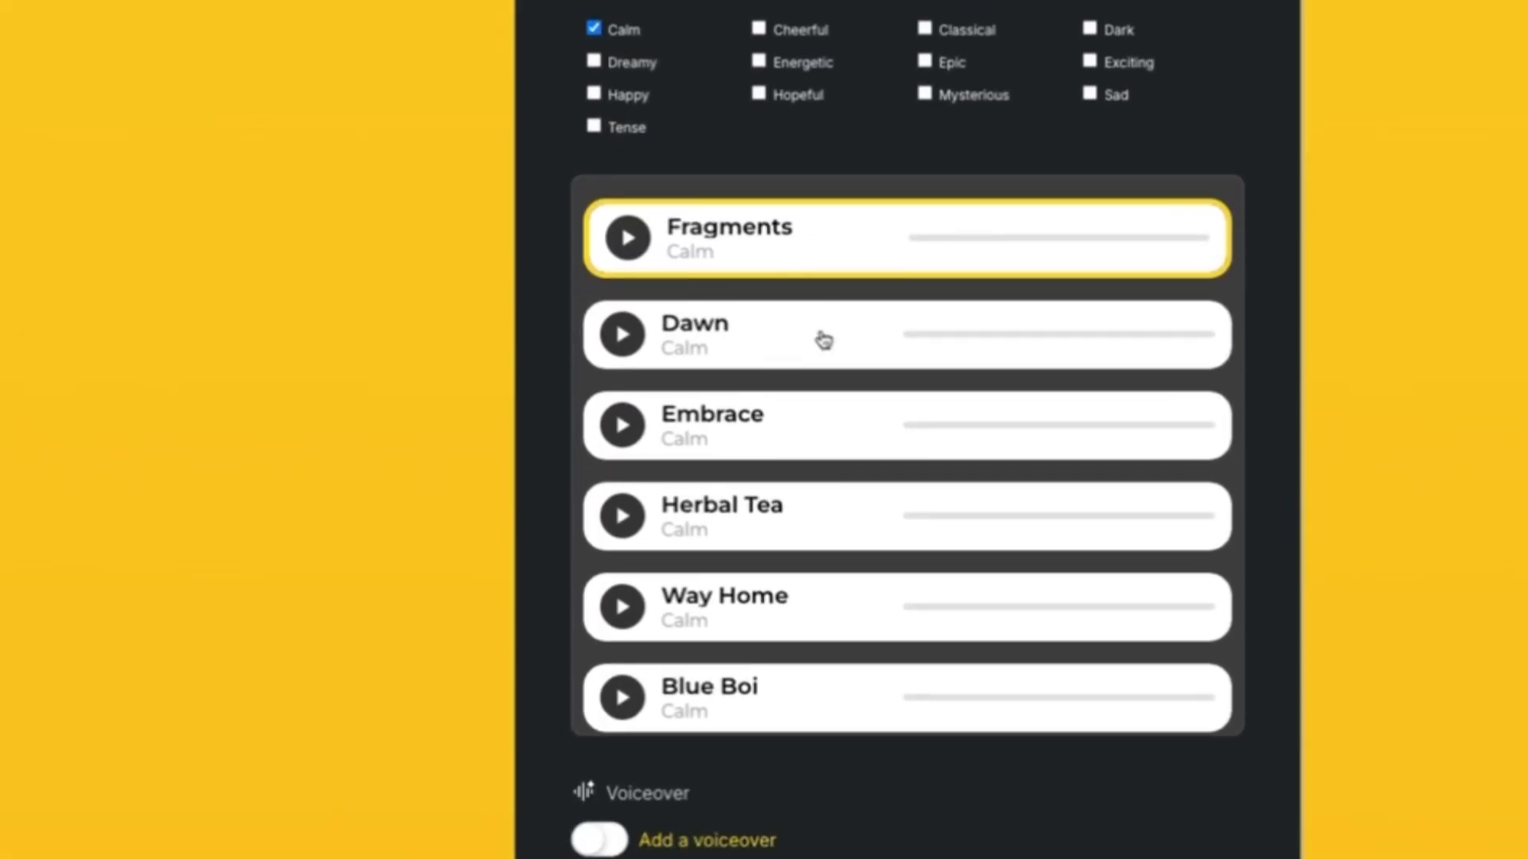
click(823, 340)
scroll(822, 338, down, 5)
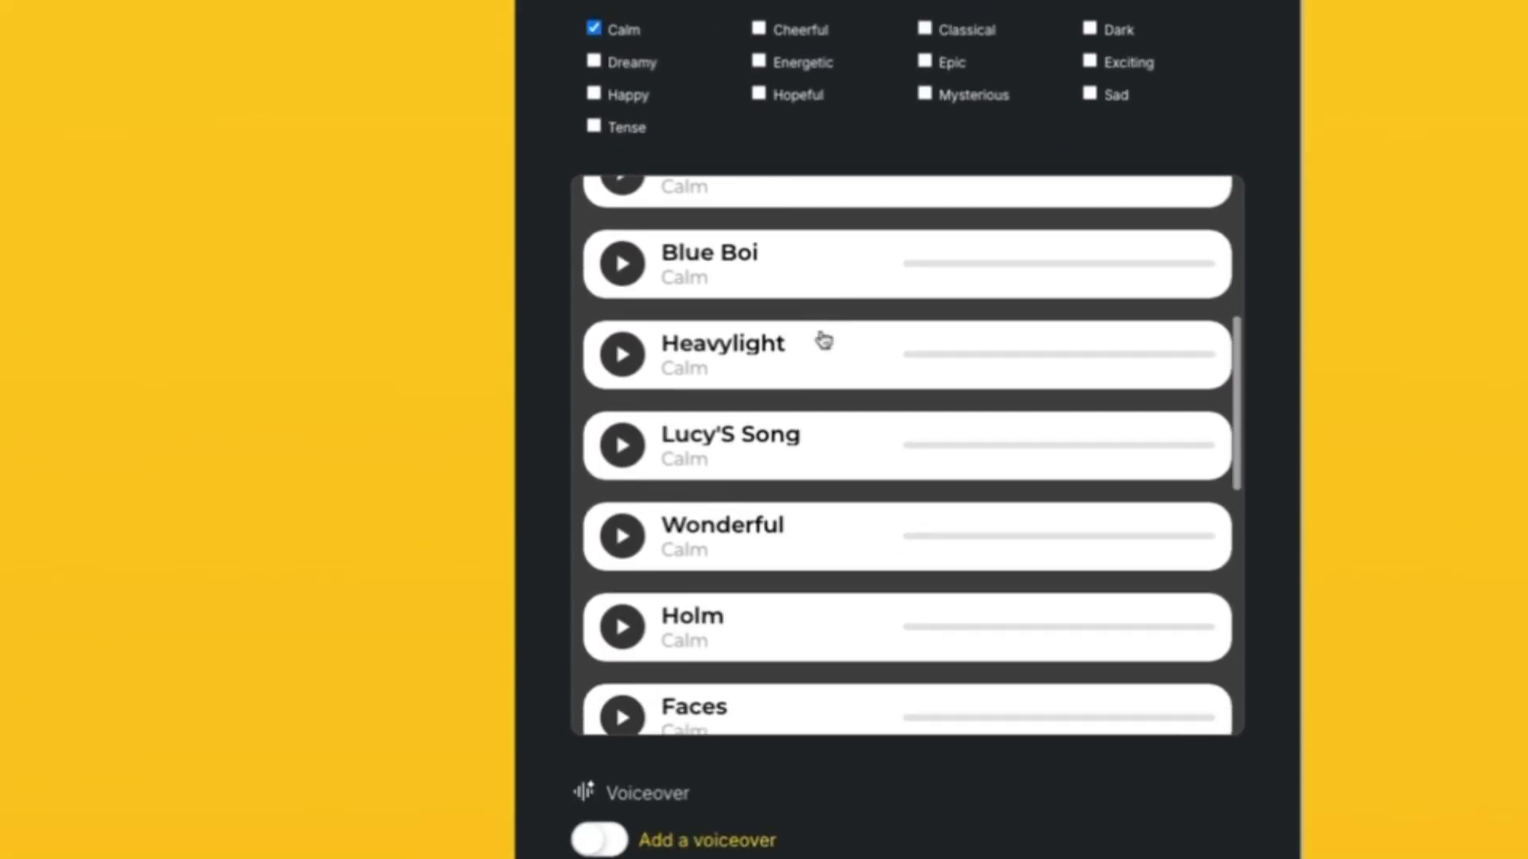
scroll(1273, 485, down, 8)
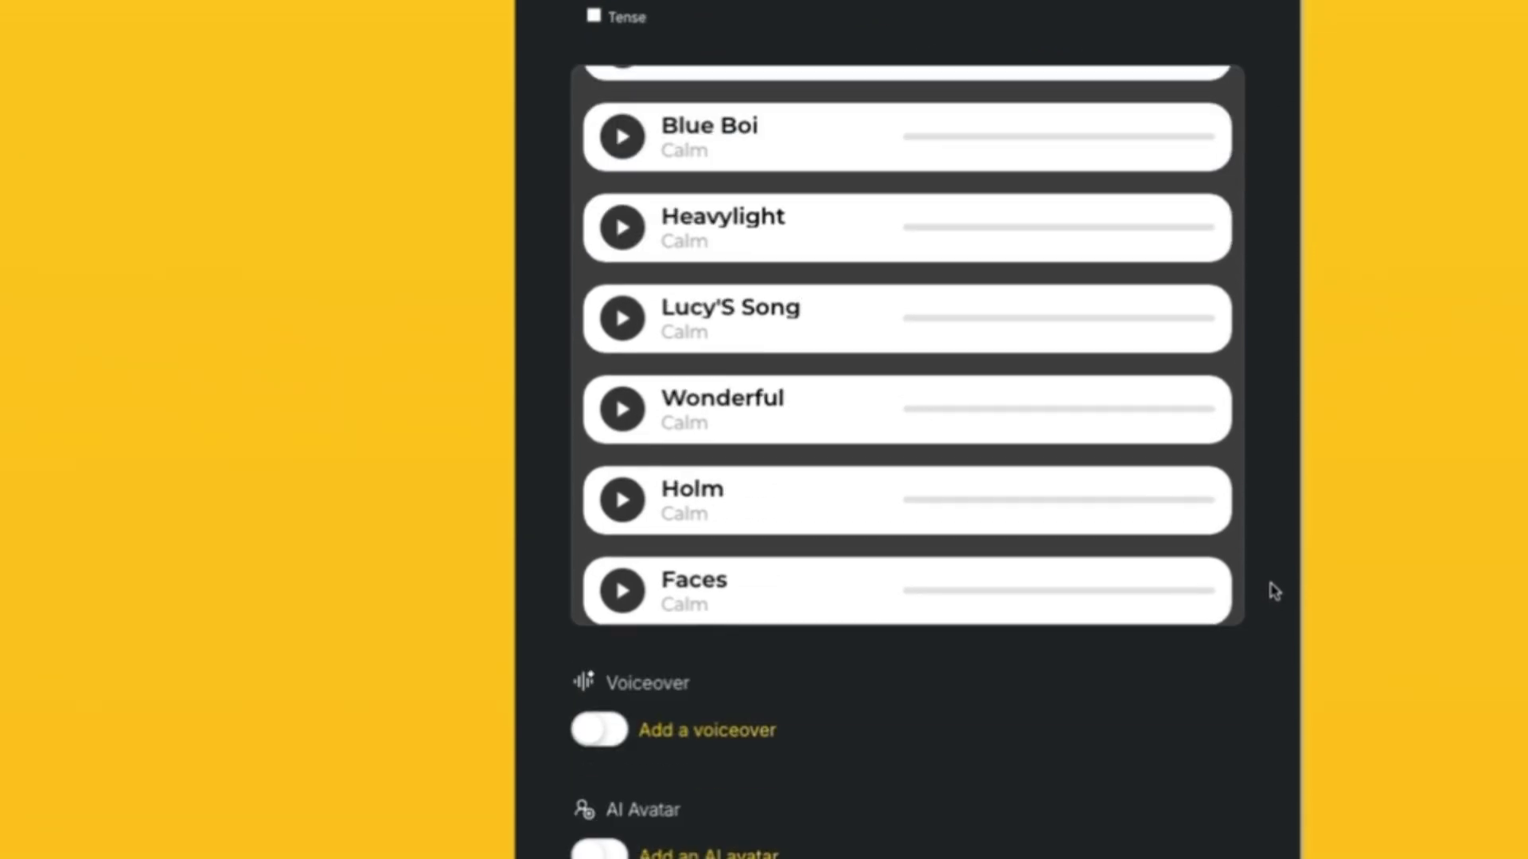
Preview the Vertical (9:16) and Square (1:1) aspect ratios and return the video to Horizontal (16:9)
scroll(1274, 557, down, 4)
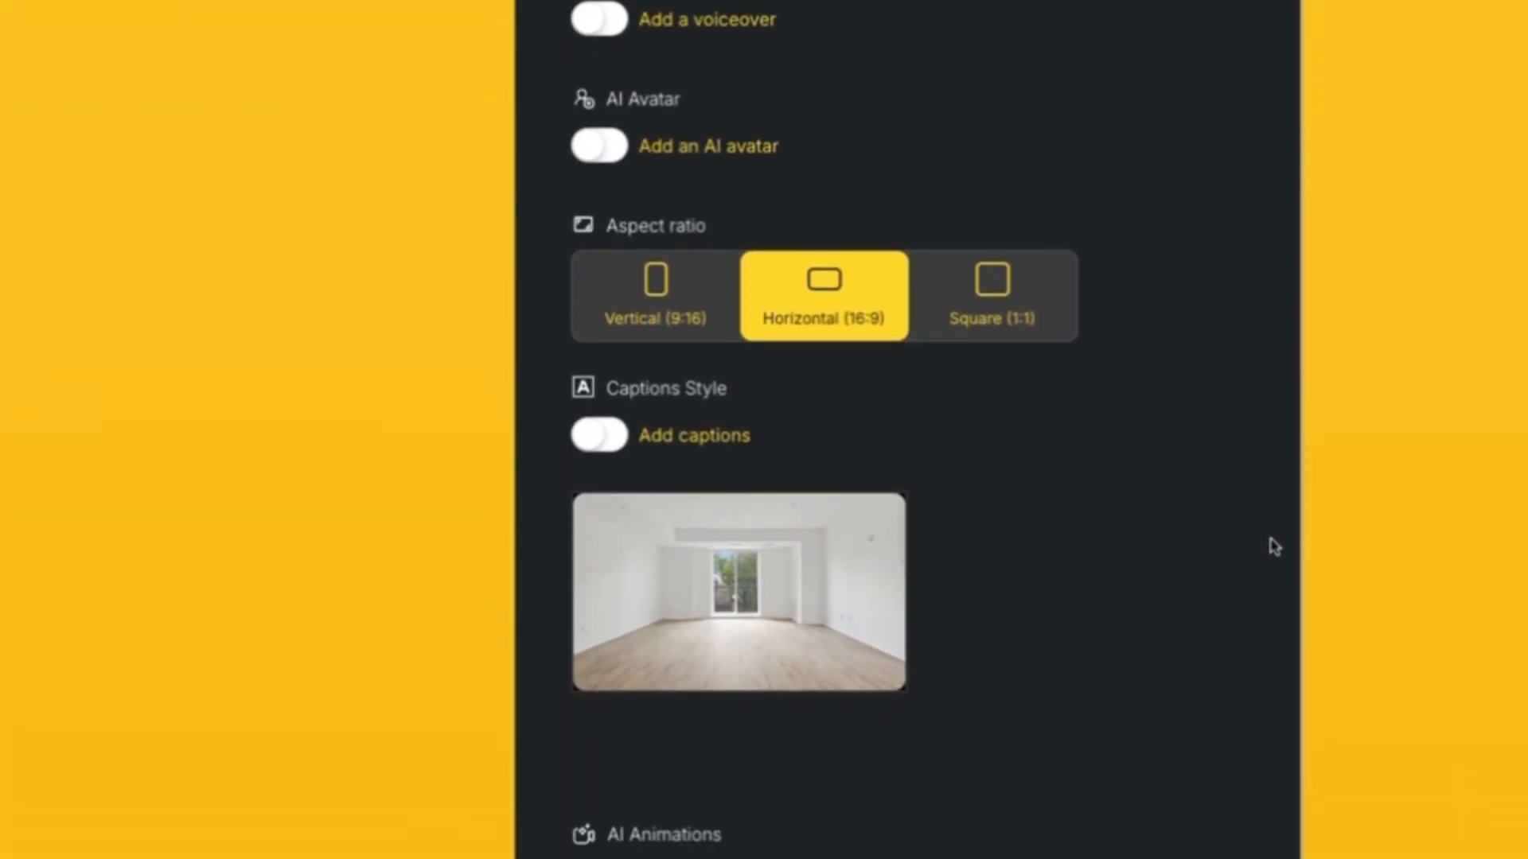
scroll(1273, 541, down, 2)
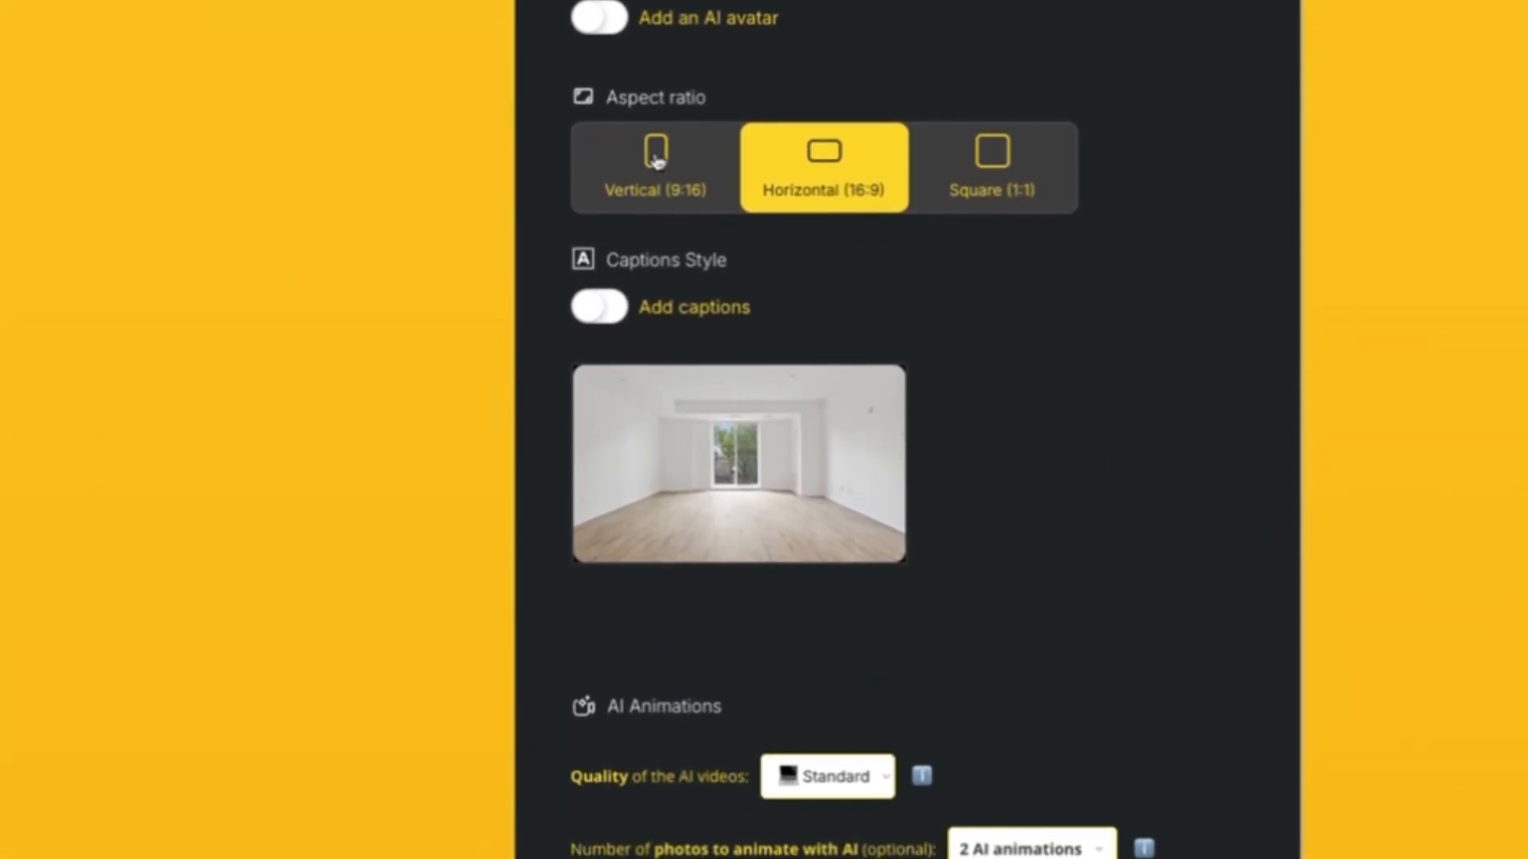
click(658, 162)
click(1004, 188)
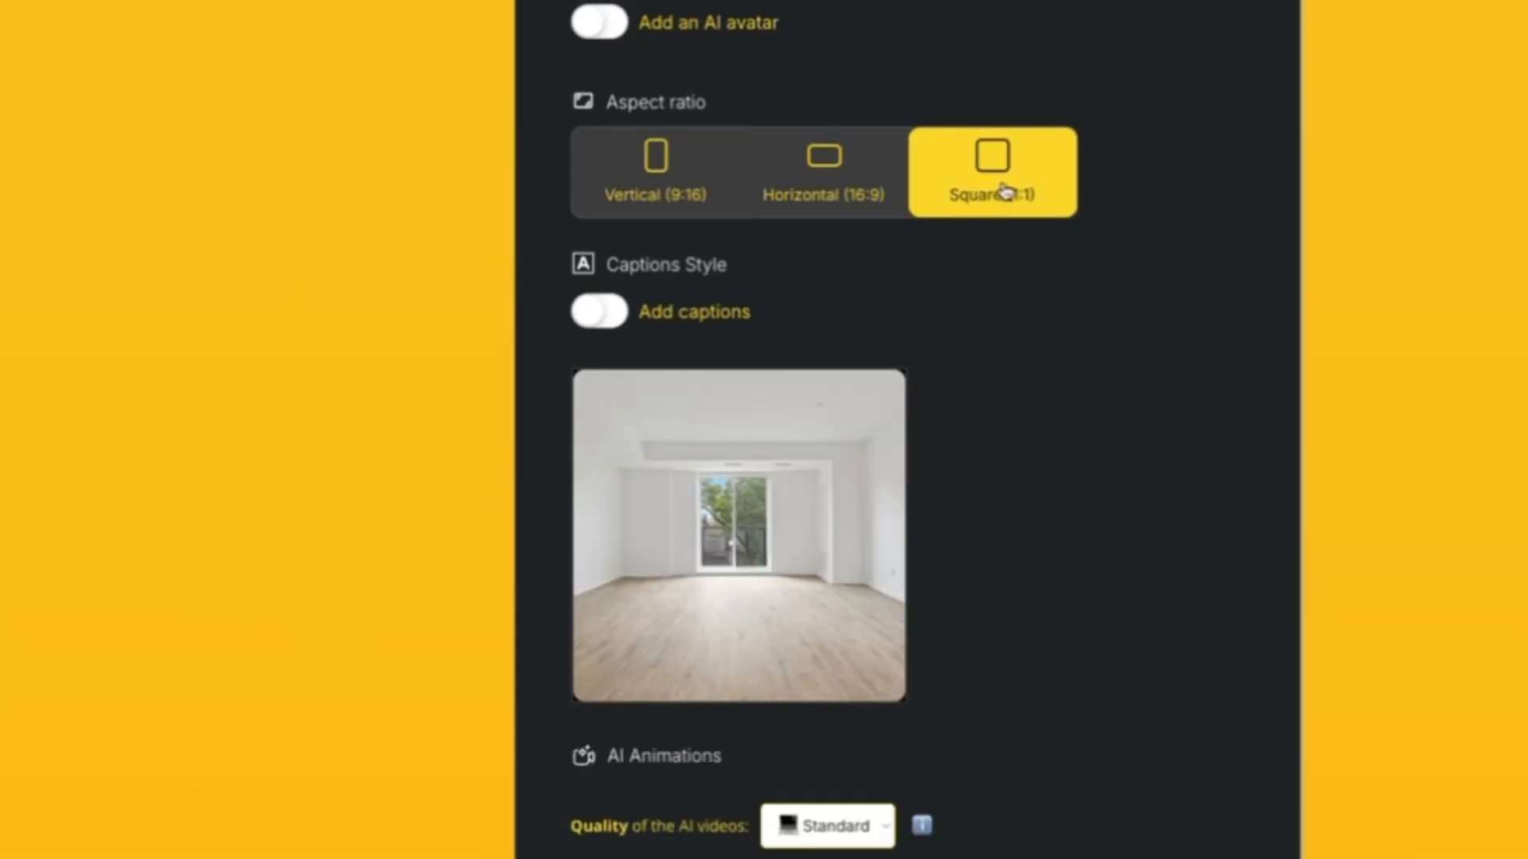
click(824, 197)
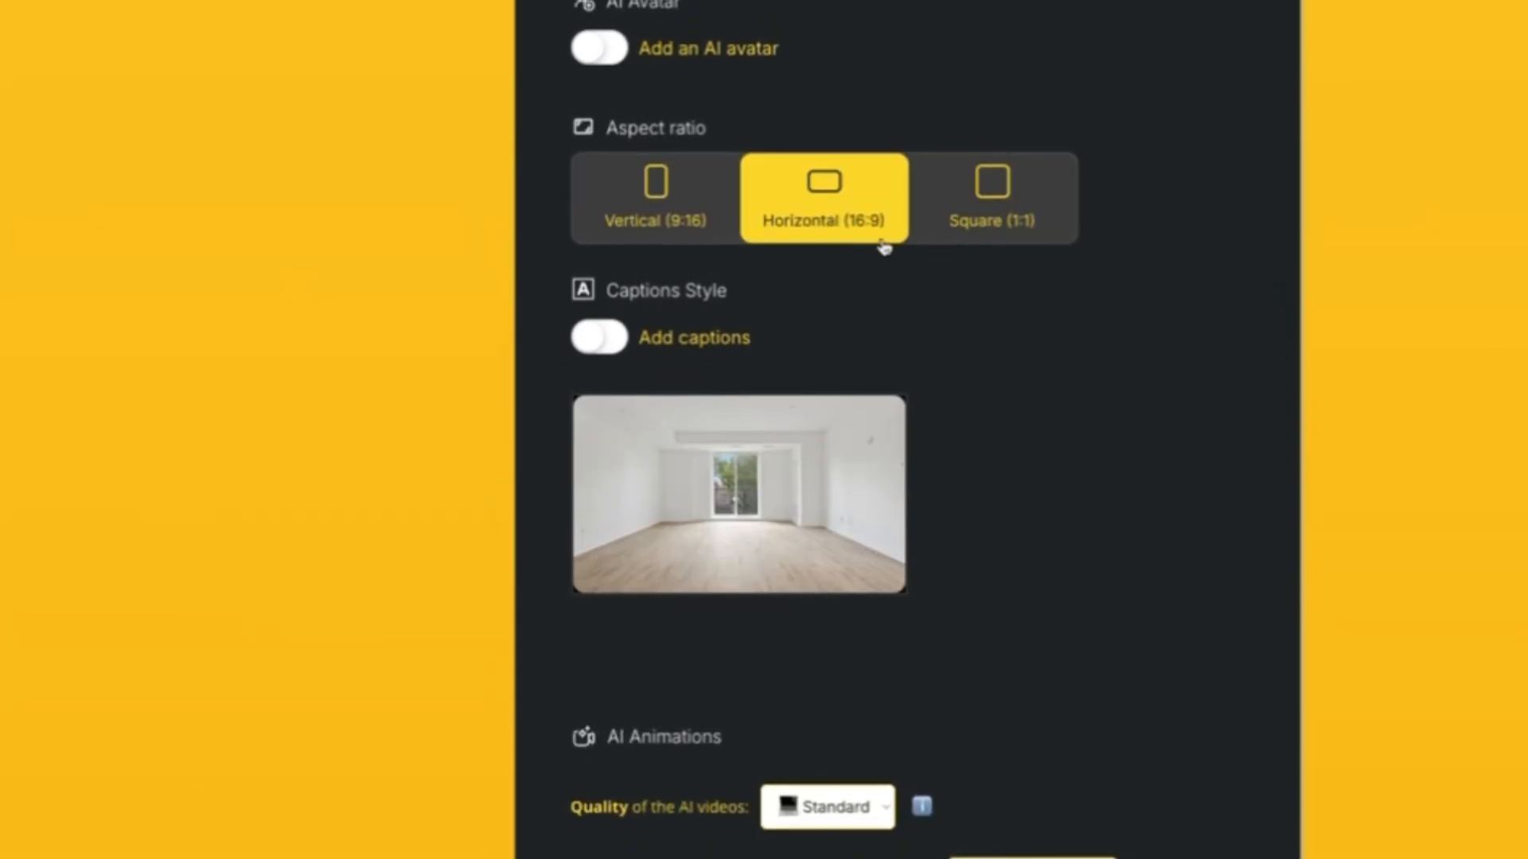
Generate the video tour with the current AI animation settings
scroll(1249, 470, down, 3)
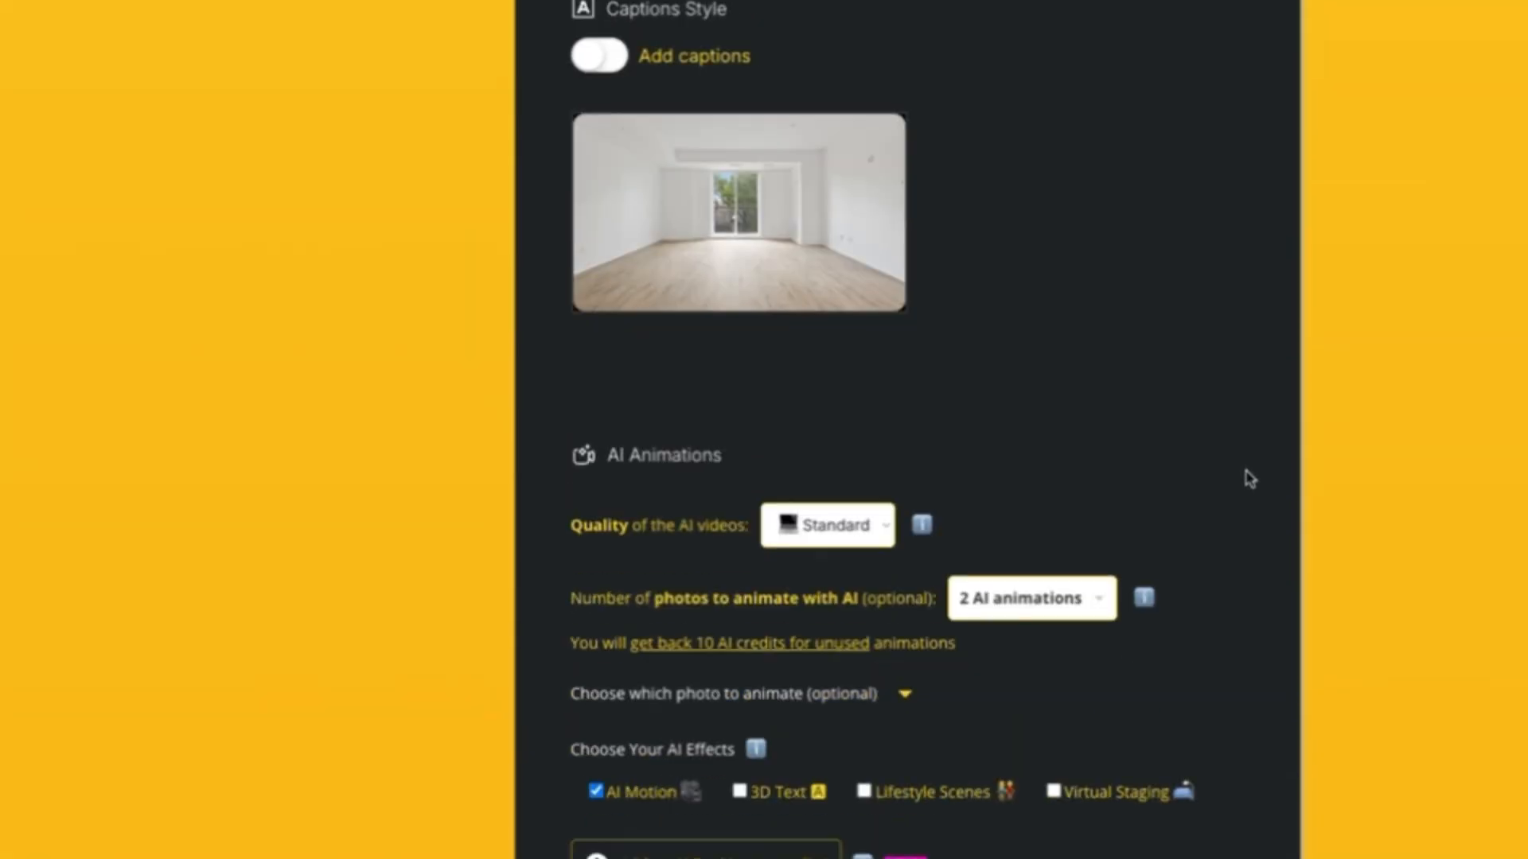
scroll(1249, 478, down, 2)
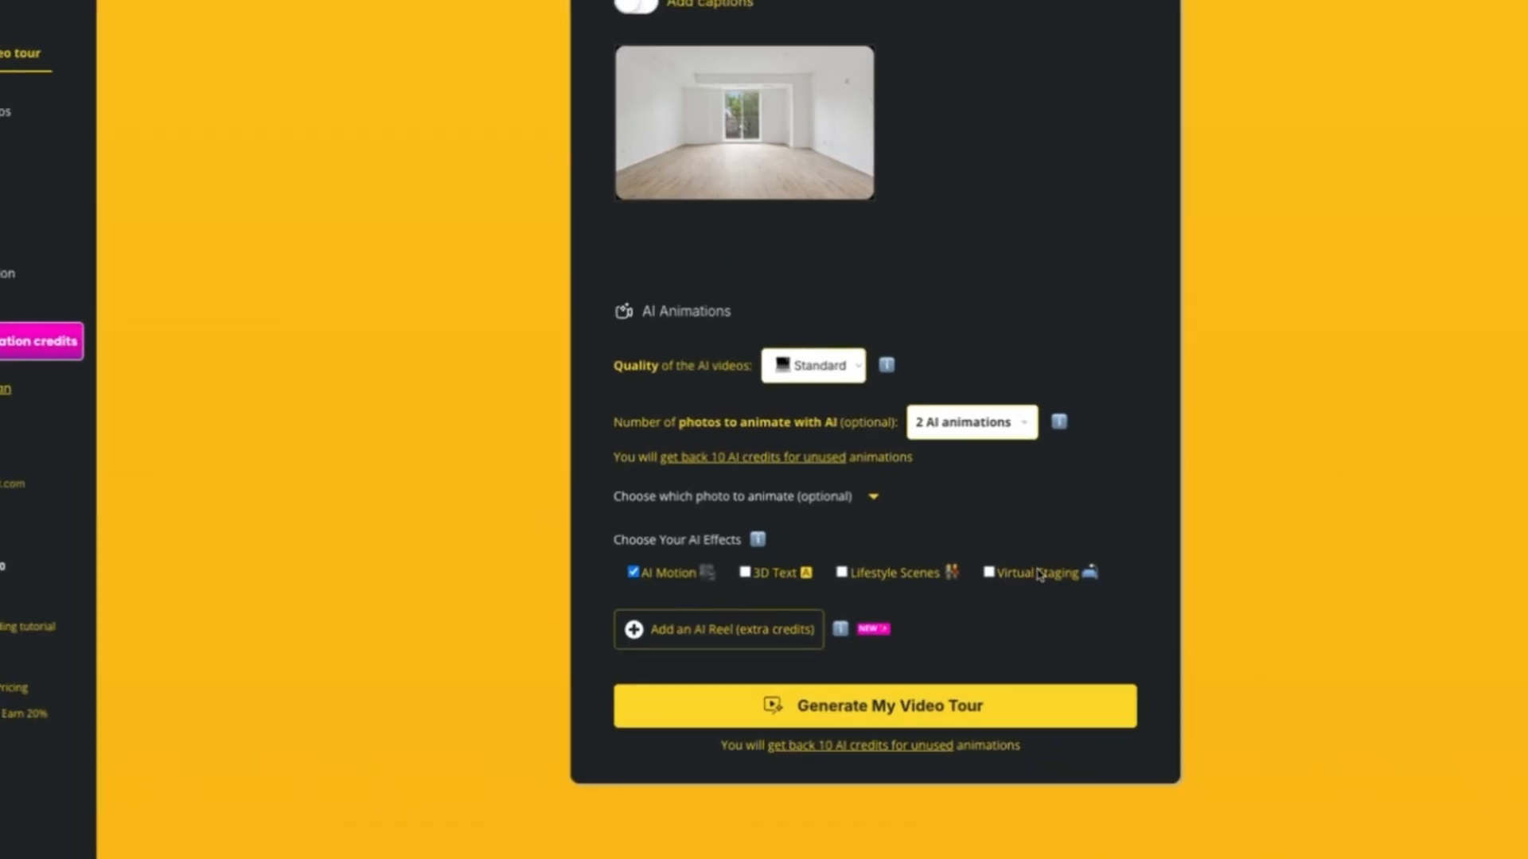
click(880, 709)
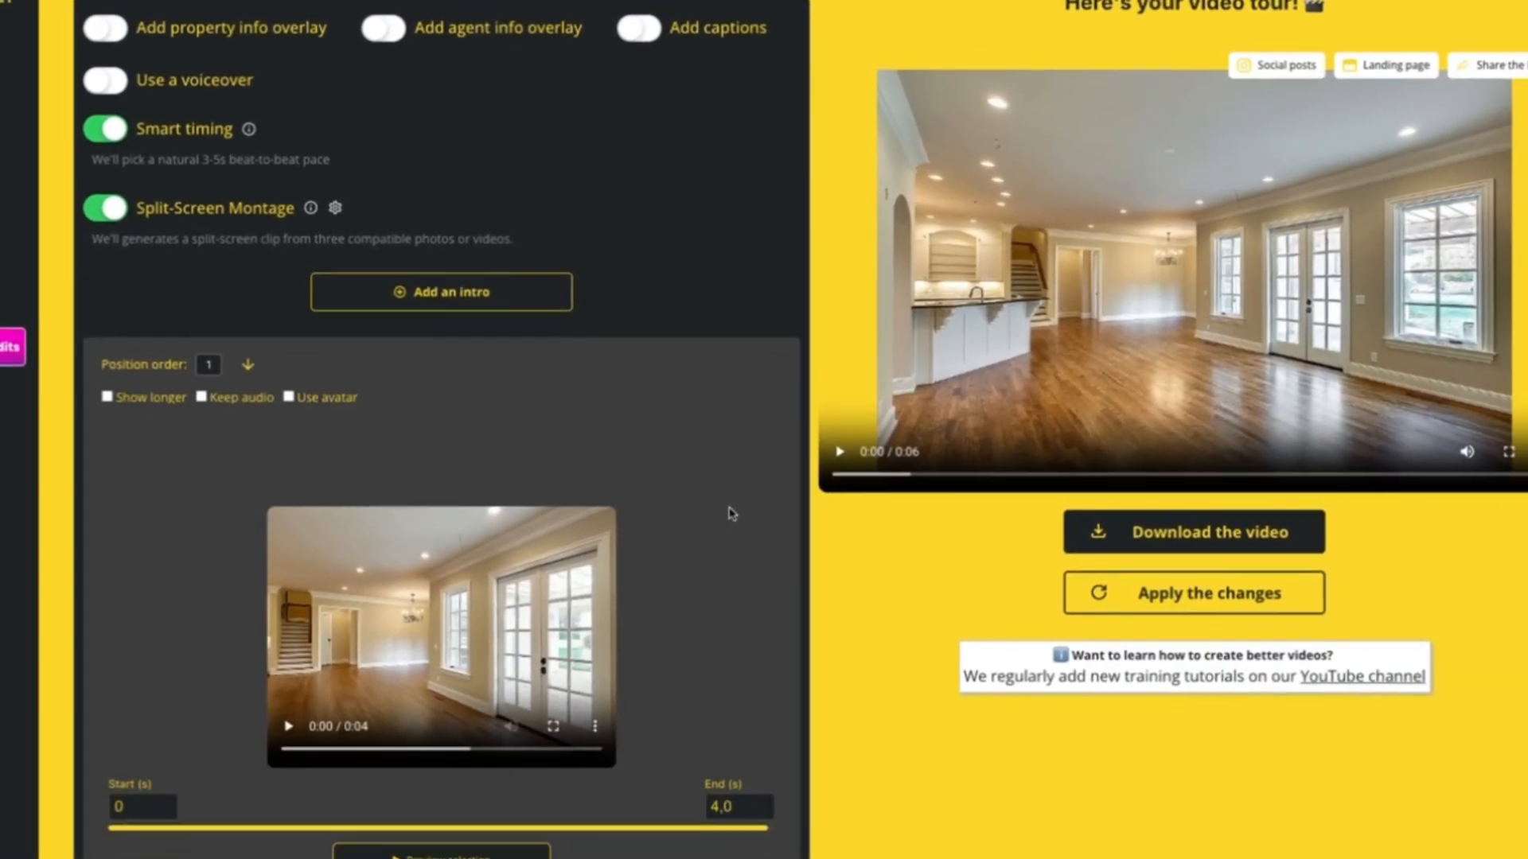
Open AI Staging for the first clip and switch from custom instructions to staging templates
scroll(732, 513, down, 2)
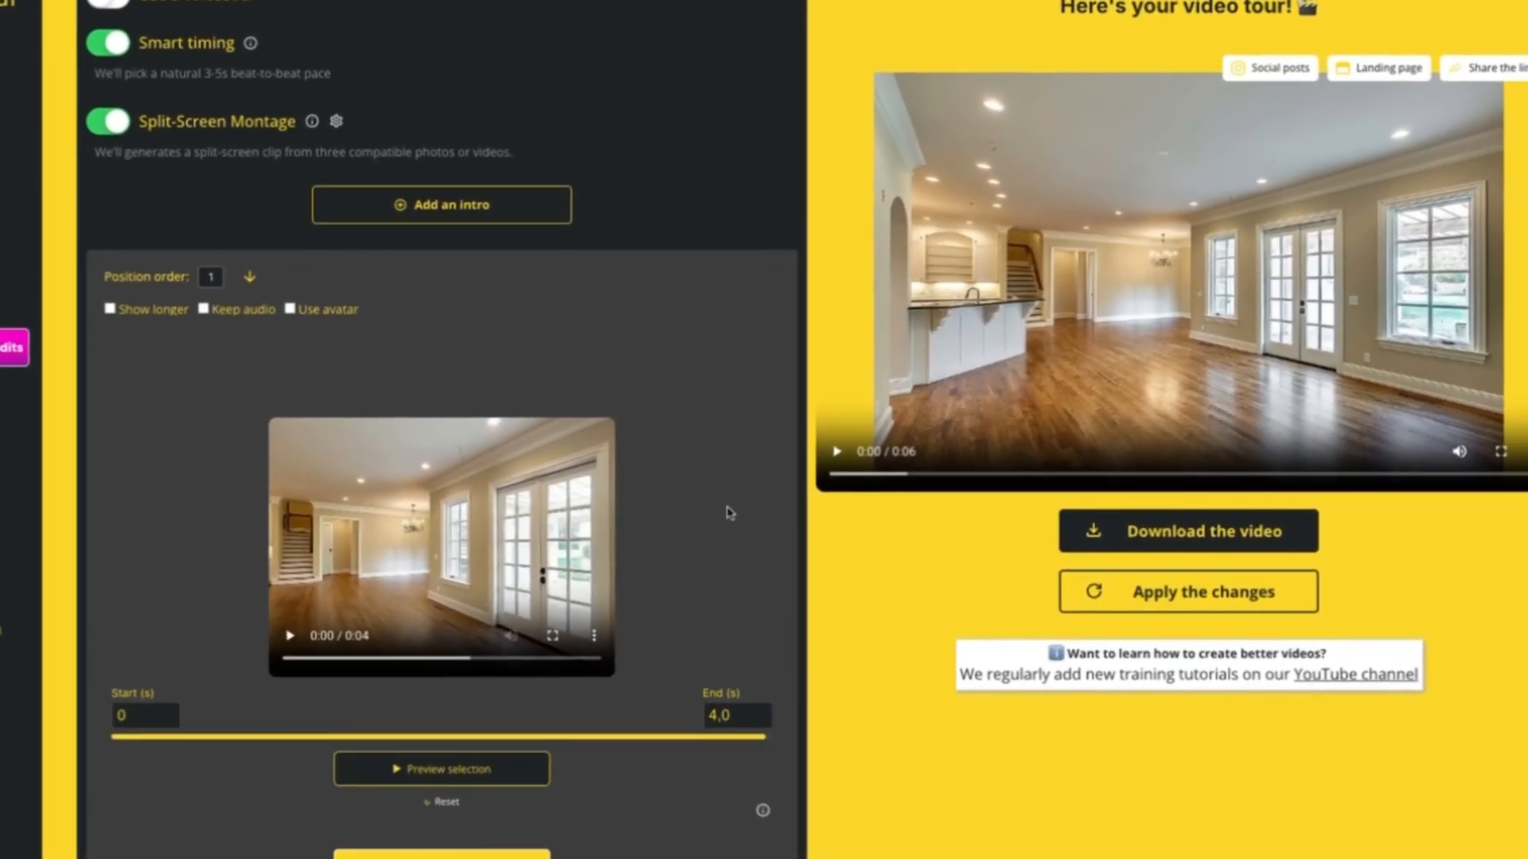
scroll(729, 513, down, 1)
scroll(727, 512, down, 2)
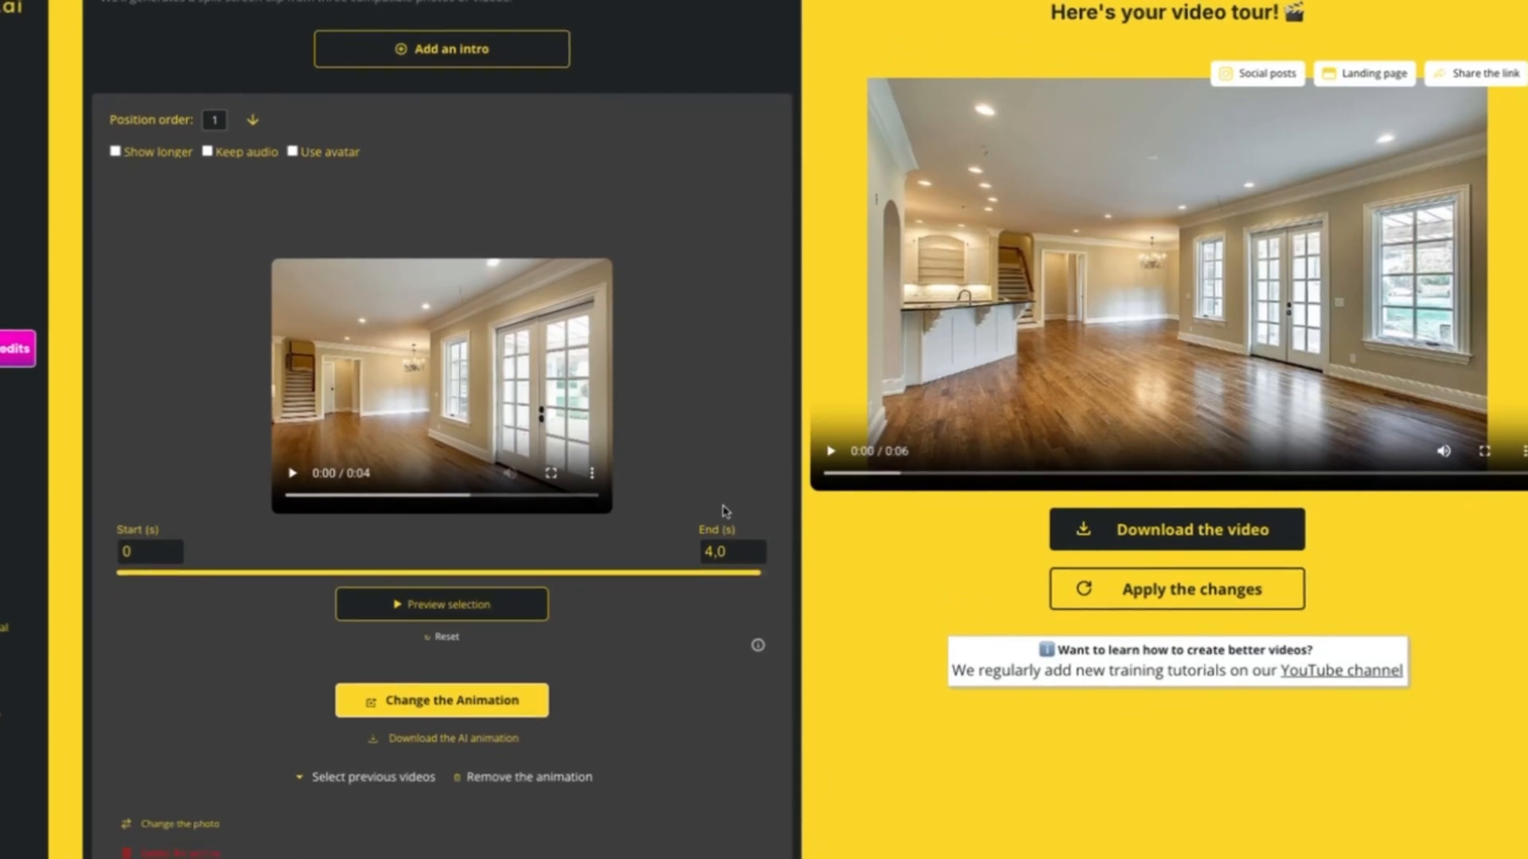
scroll(726, 511, down, 1)
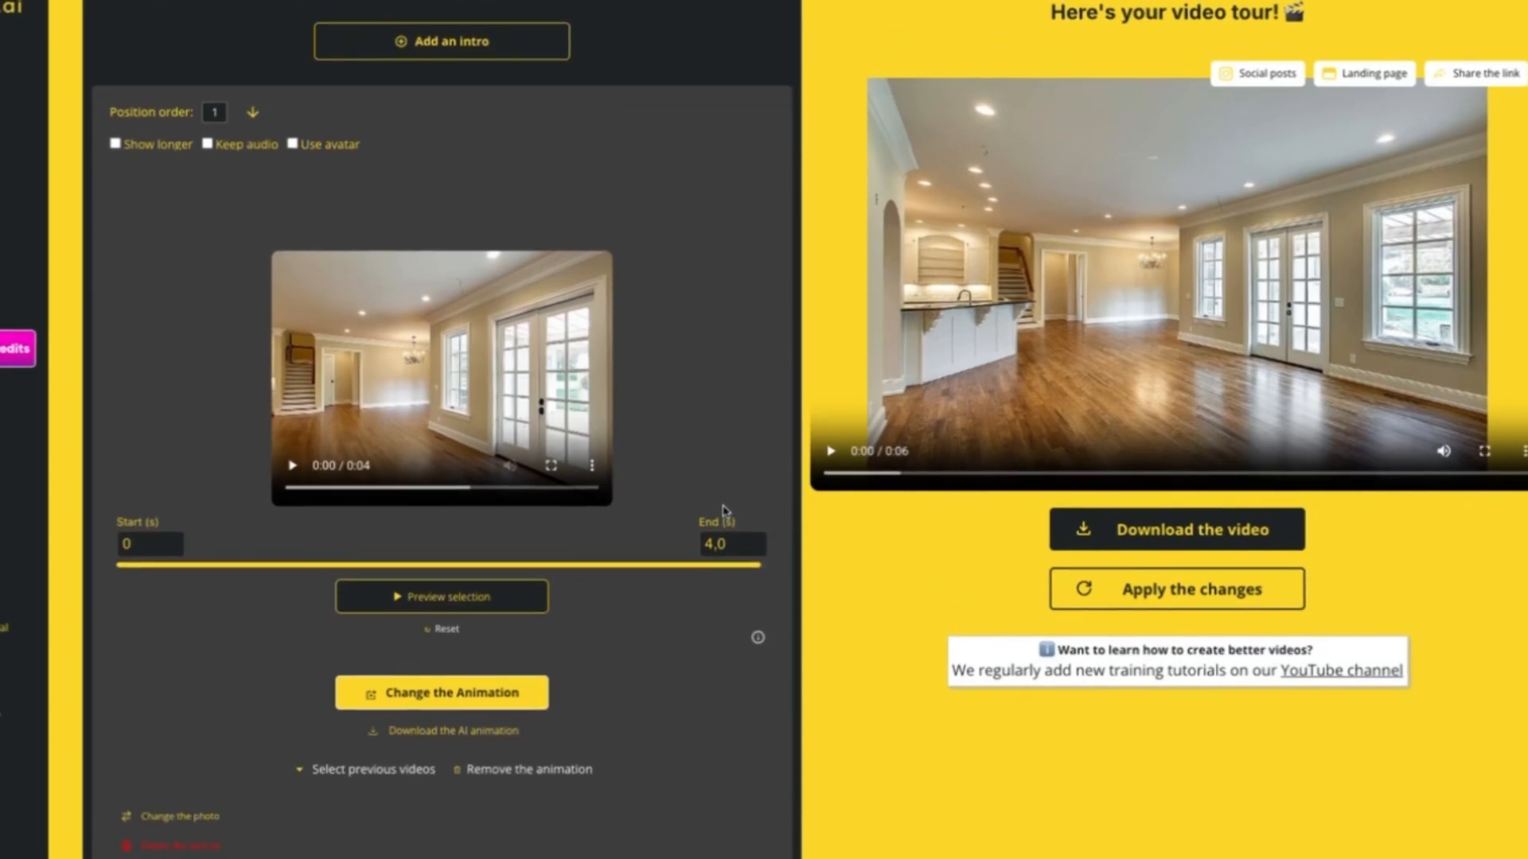
mouse_move(537, 320)
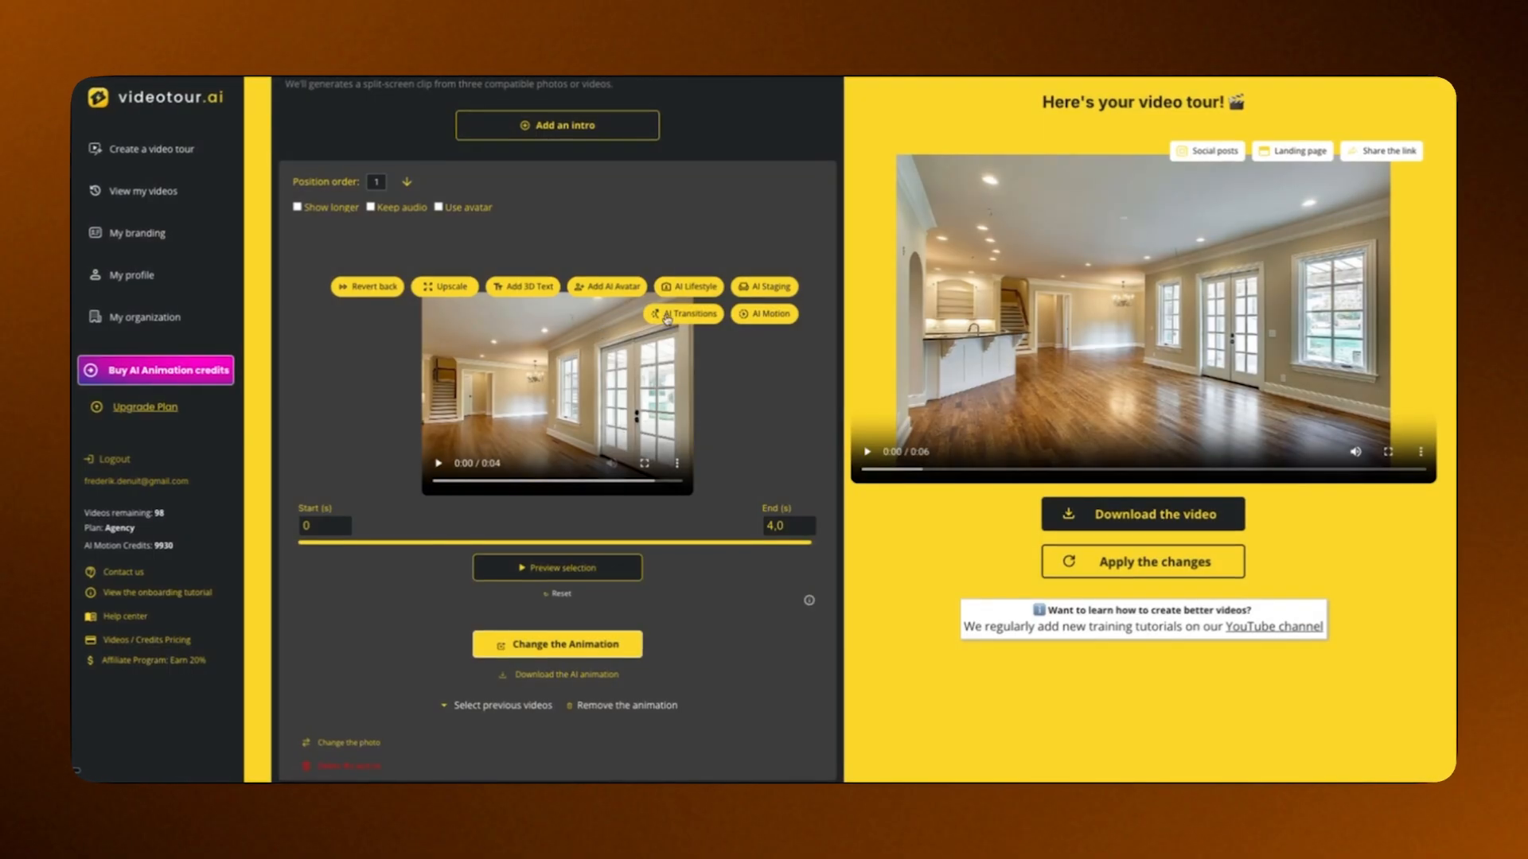
click(771, 289)
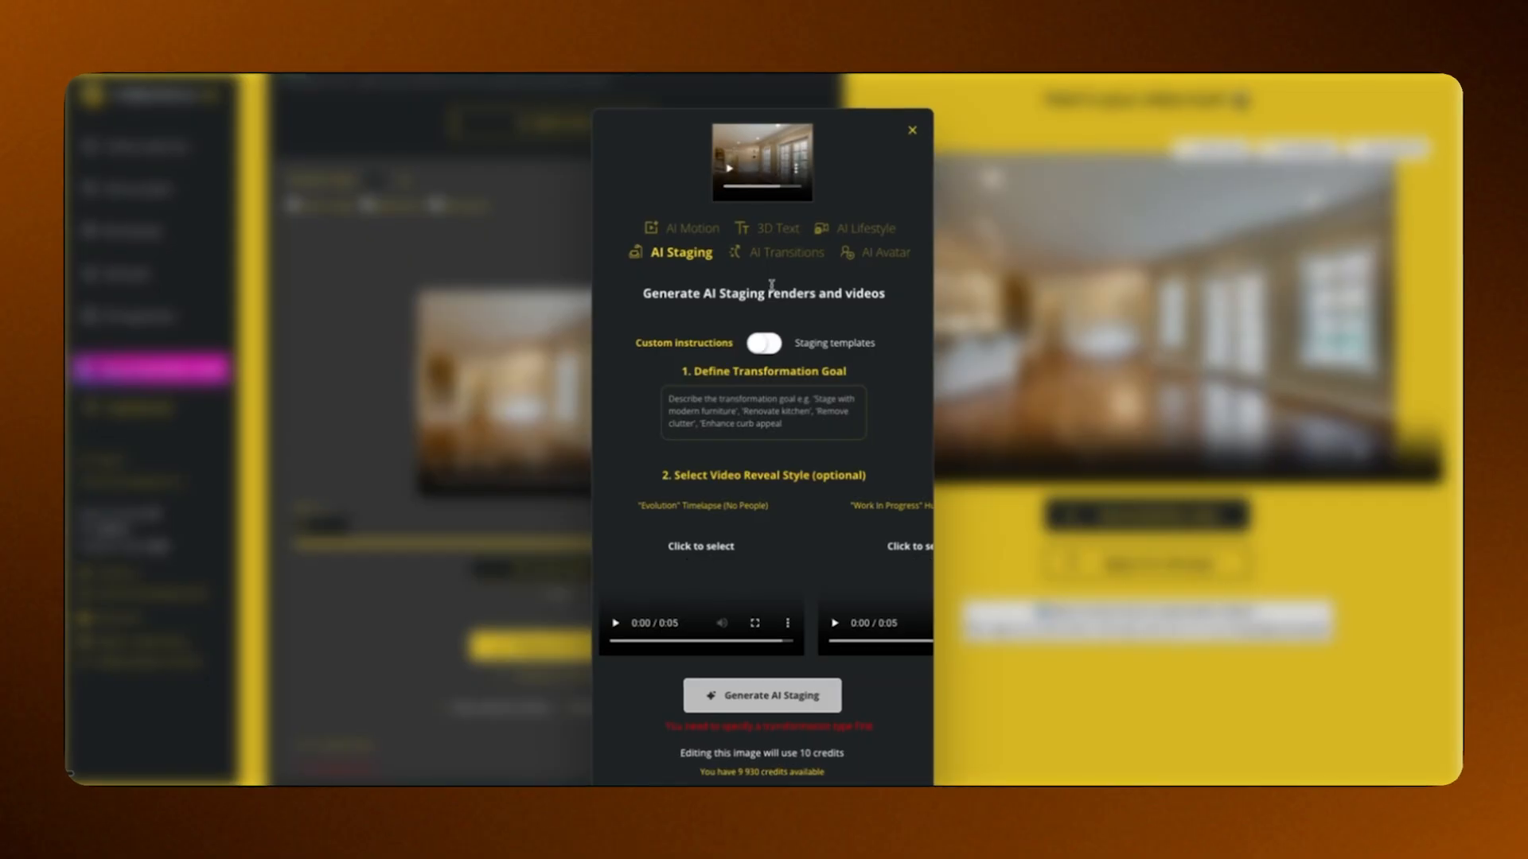
click(765, 343)
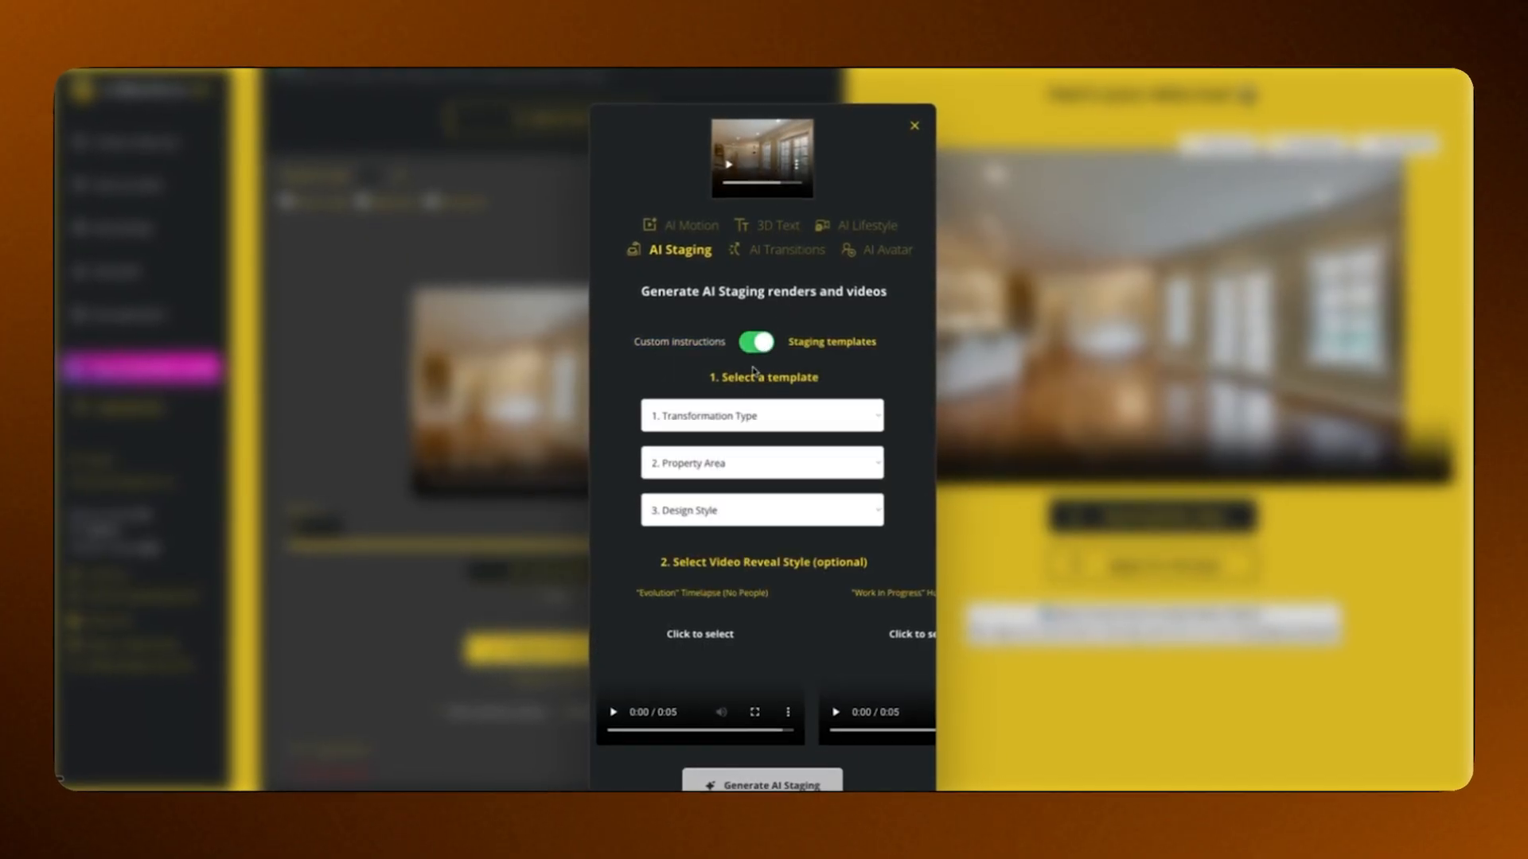
Set the staging template to Furnish Empty Room (Virtual Staging), with Living Room as property area and Traditional as design style
click(736, 419)
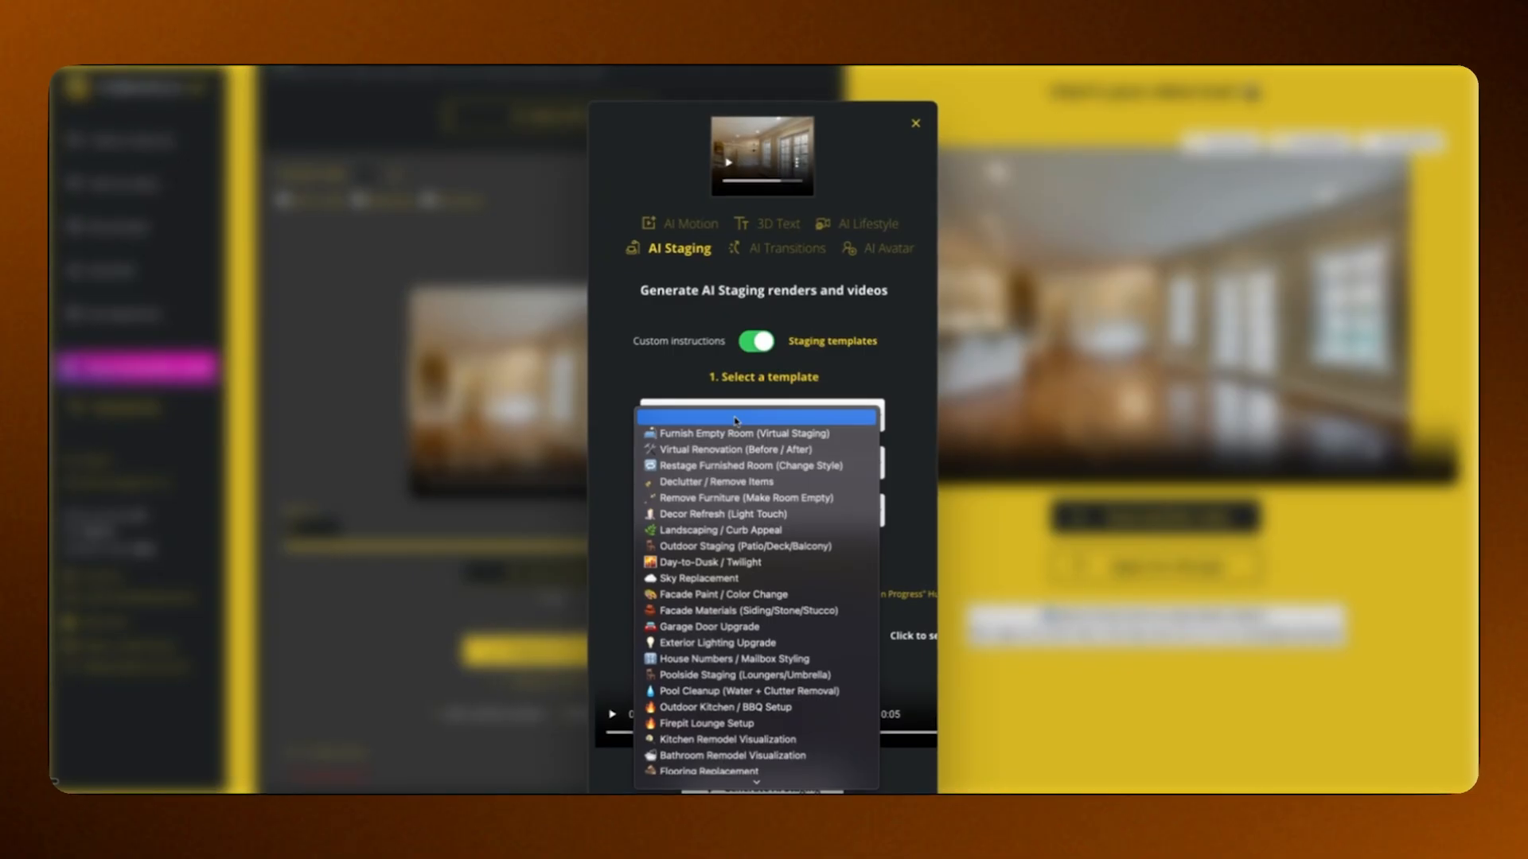
click(740, 434)
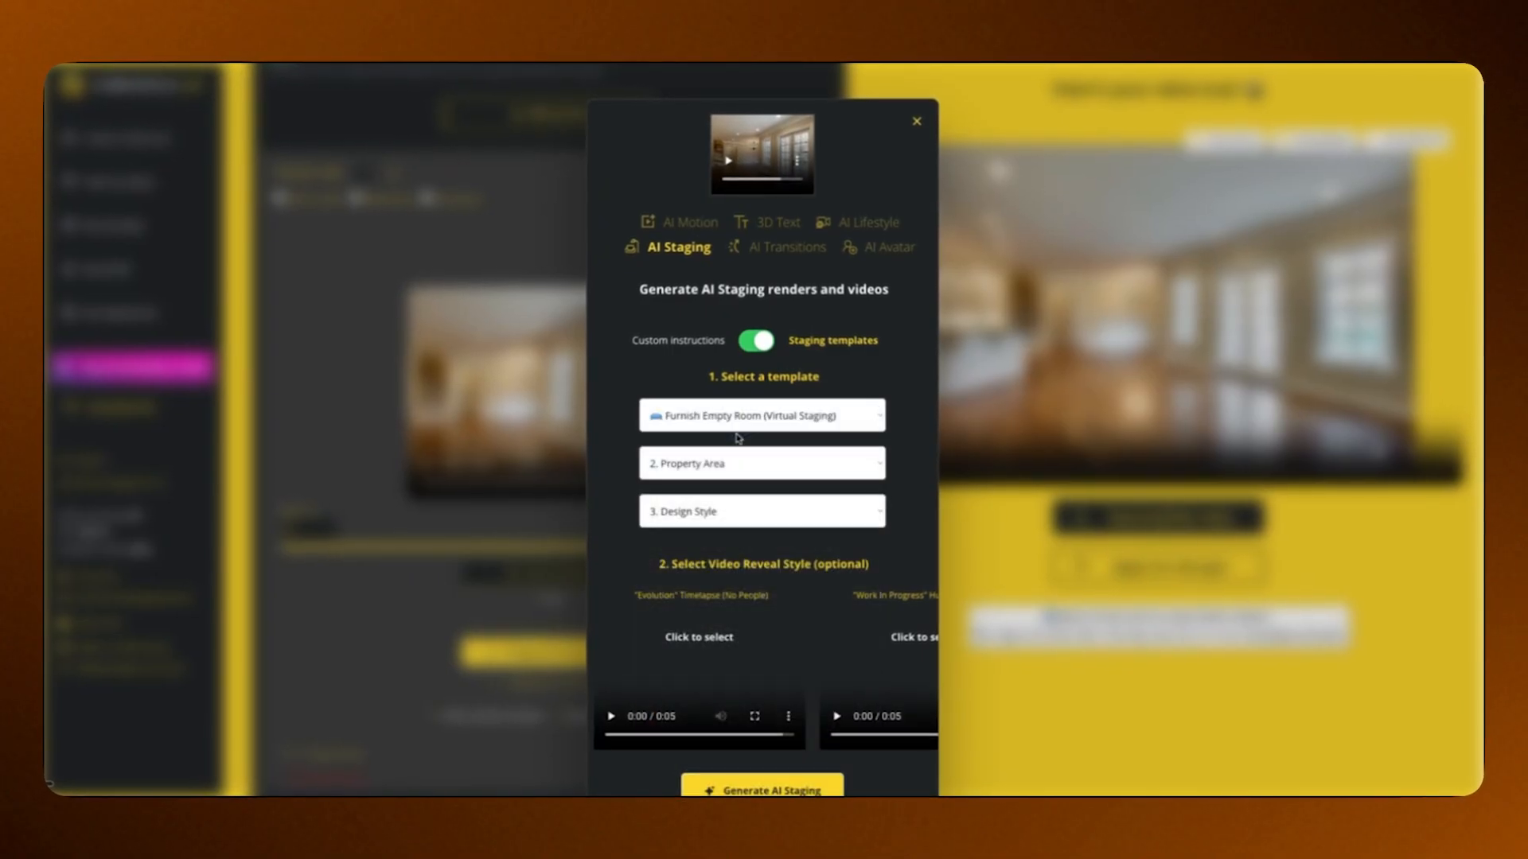
click(733, 463)
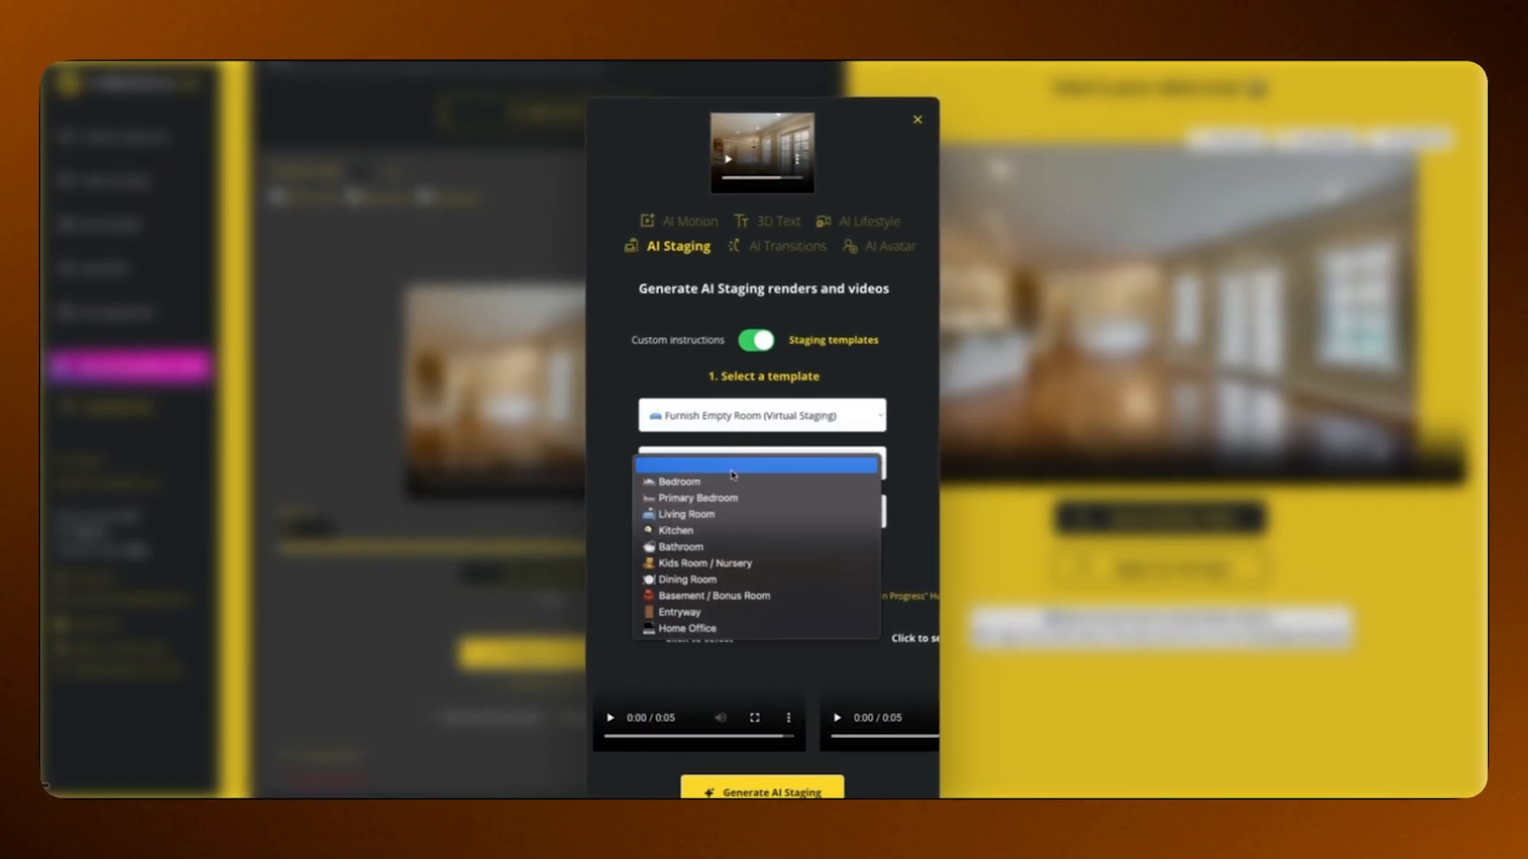
click(726, 515)
click(726, 513)
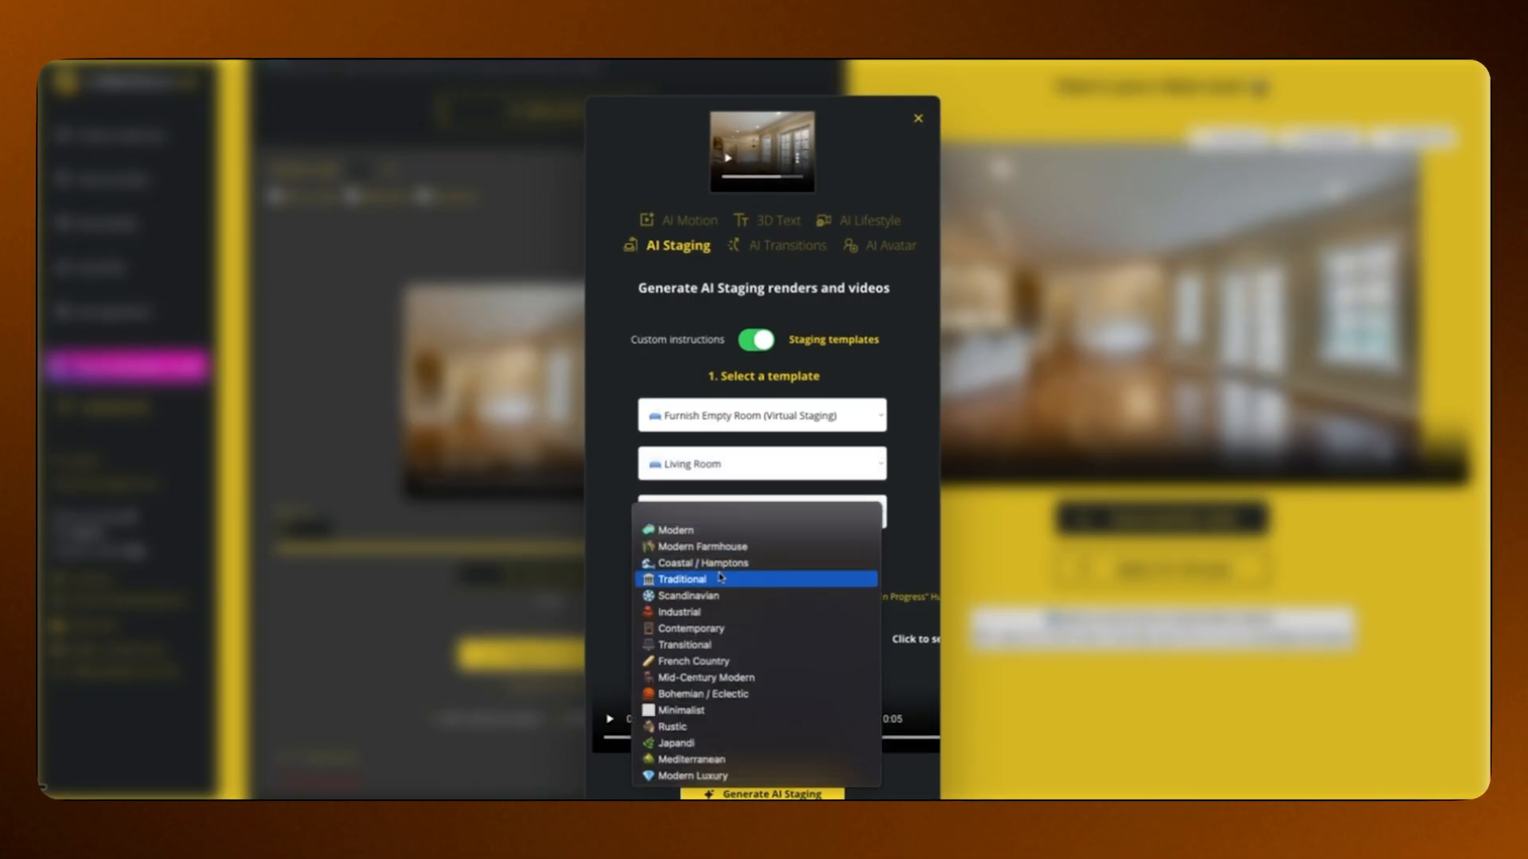
click(721, 579)
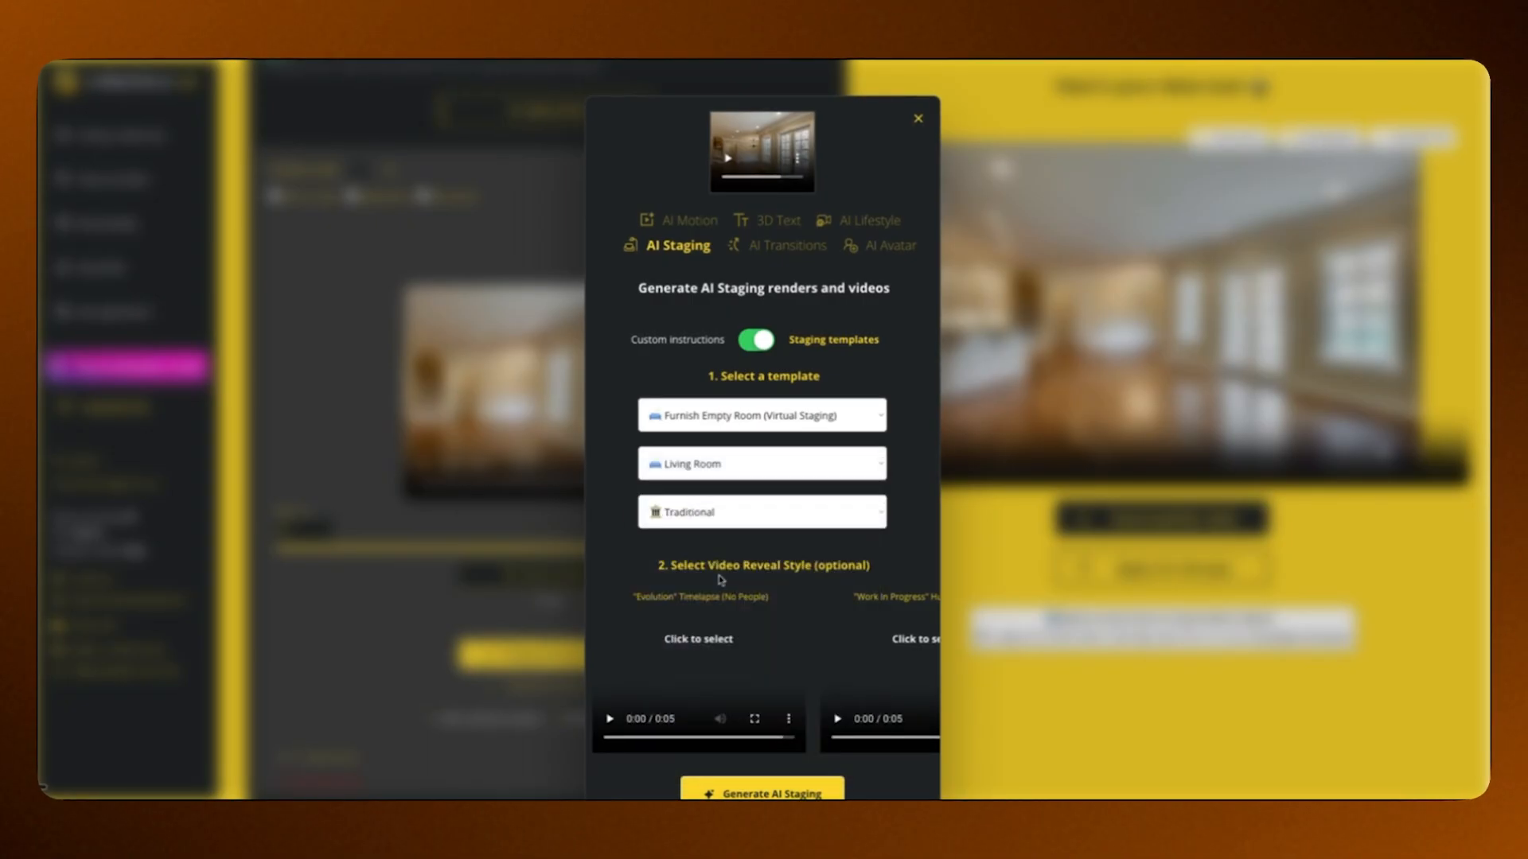
Play the sample videos of the "Evolution" Timelapse and "Work In Progress" Human Timelapse reveal styles
scroll(900, 567, down, 2)
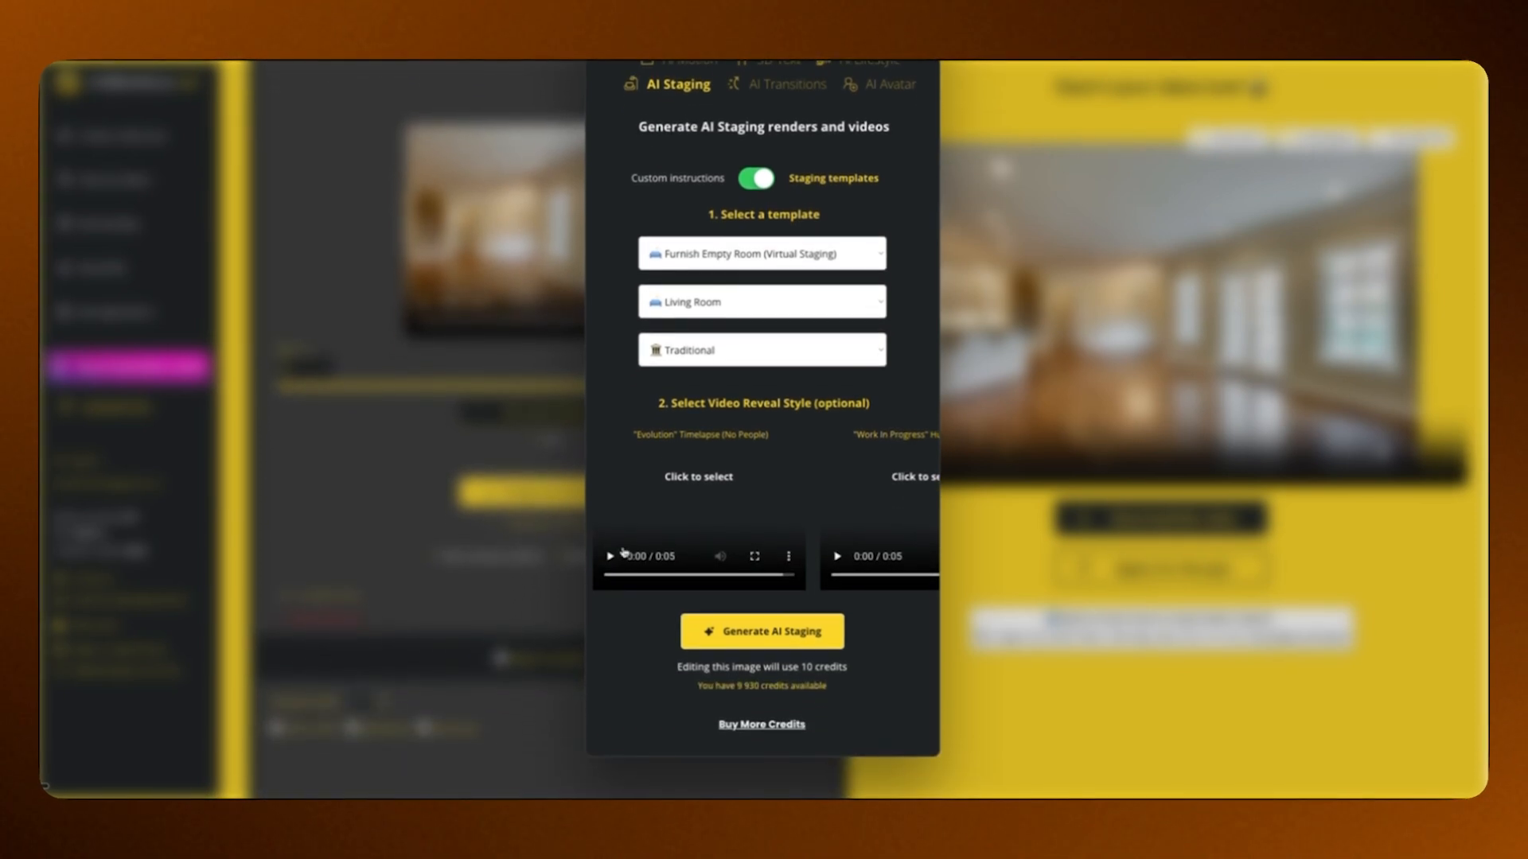
click(611, 558)
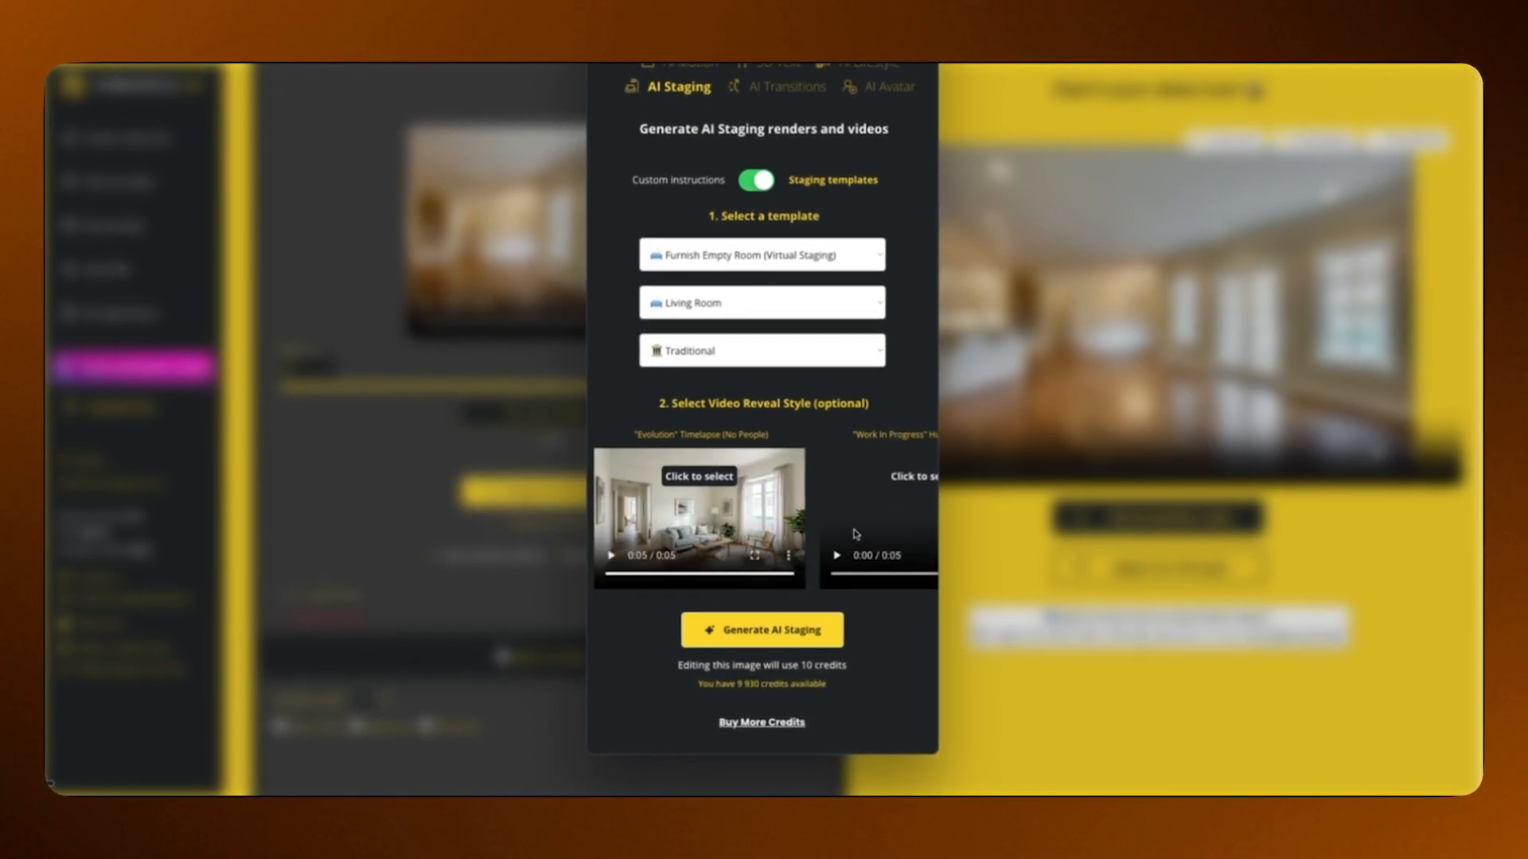
scroll(856, 534, right, 3)
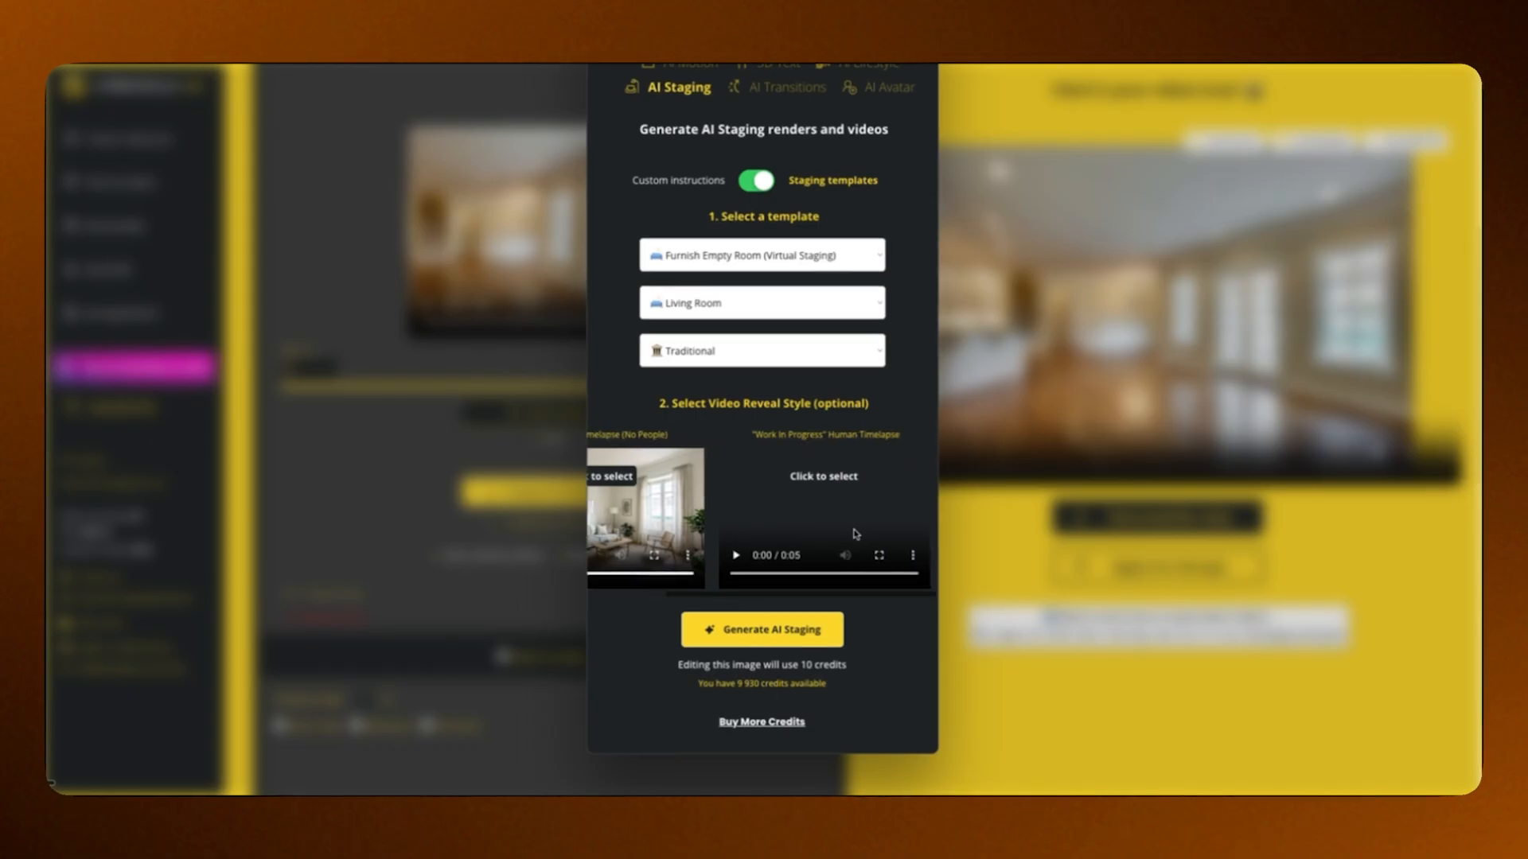
click(739, 559)
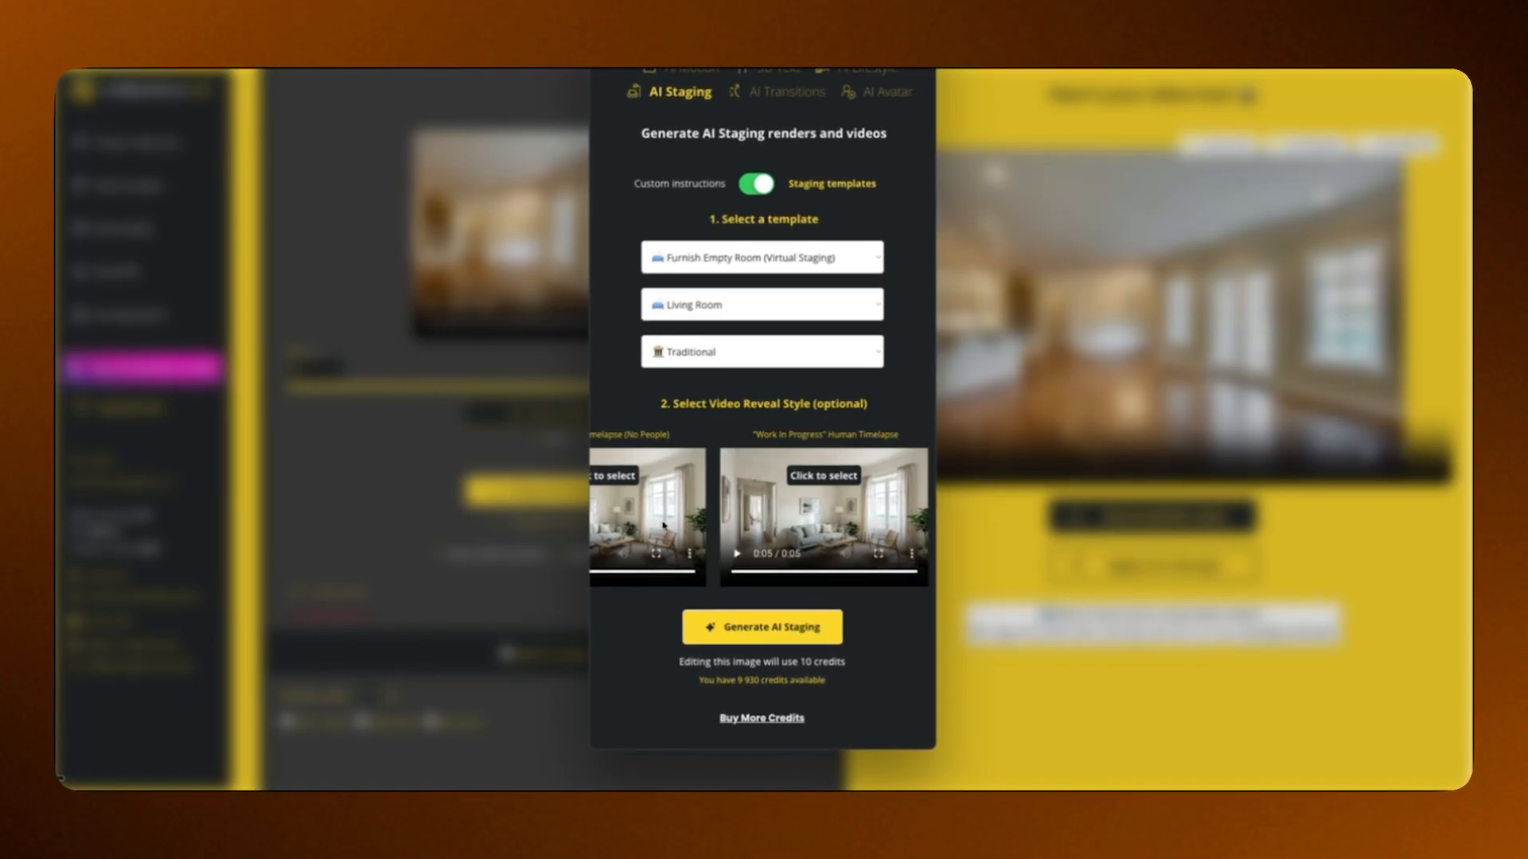
Choose the "Evolution" Timelapse (No People) reveal style and generate the AI staging video for the first clip
scroll(662, 525, left, 3)
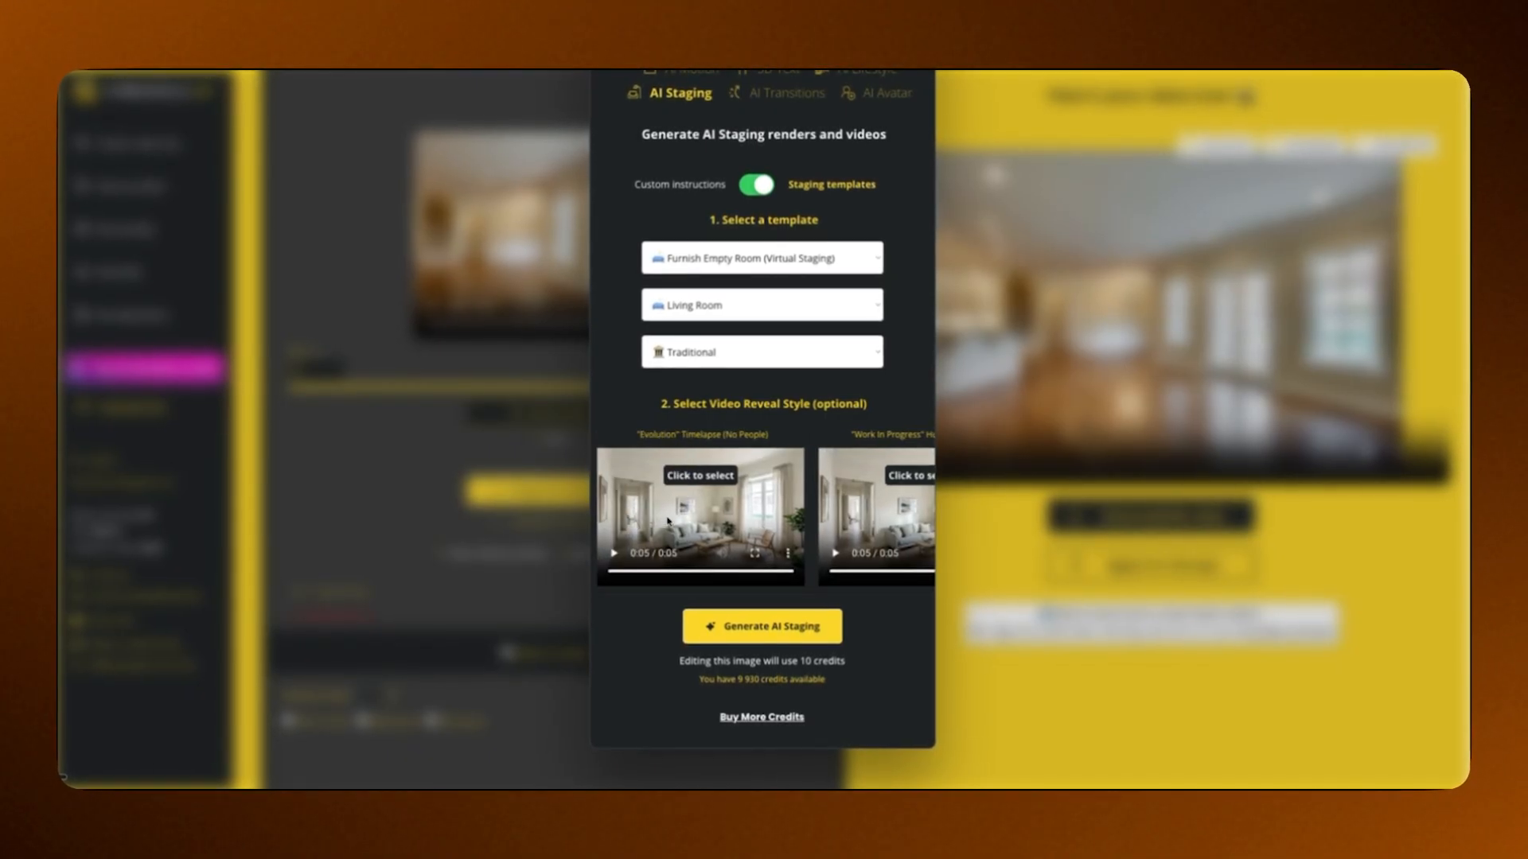
click(692, 485)
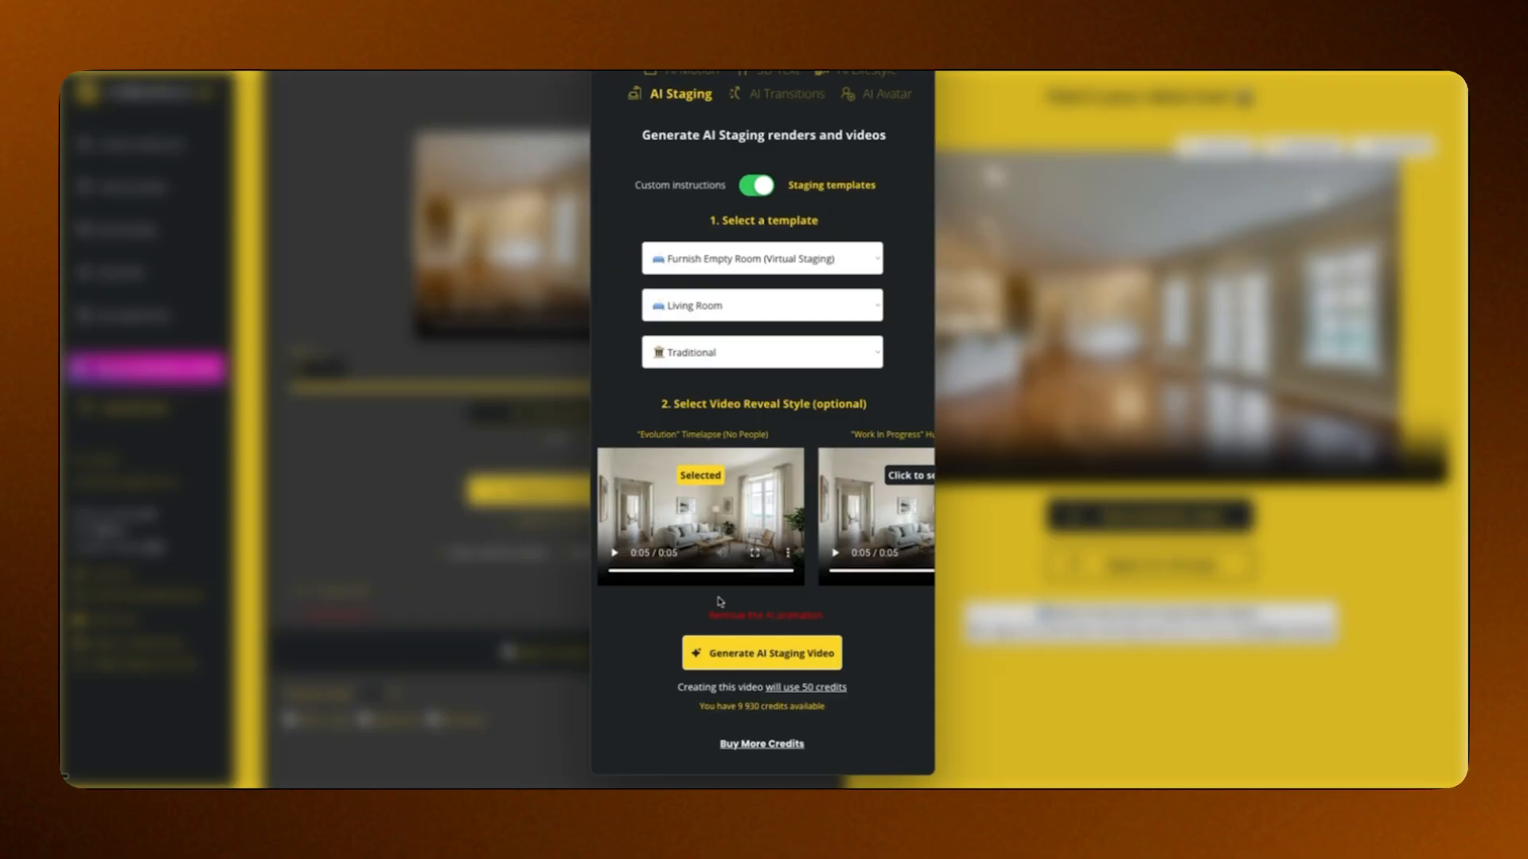
click(762, 652)
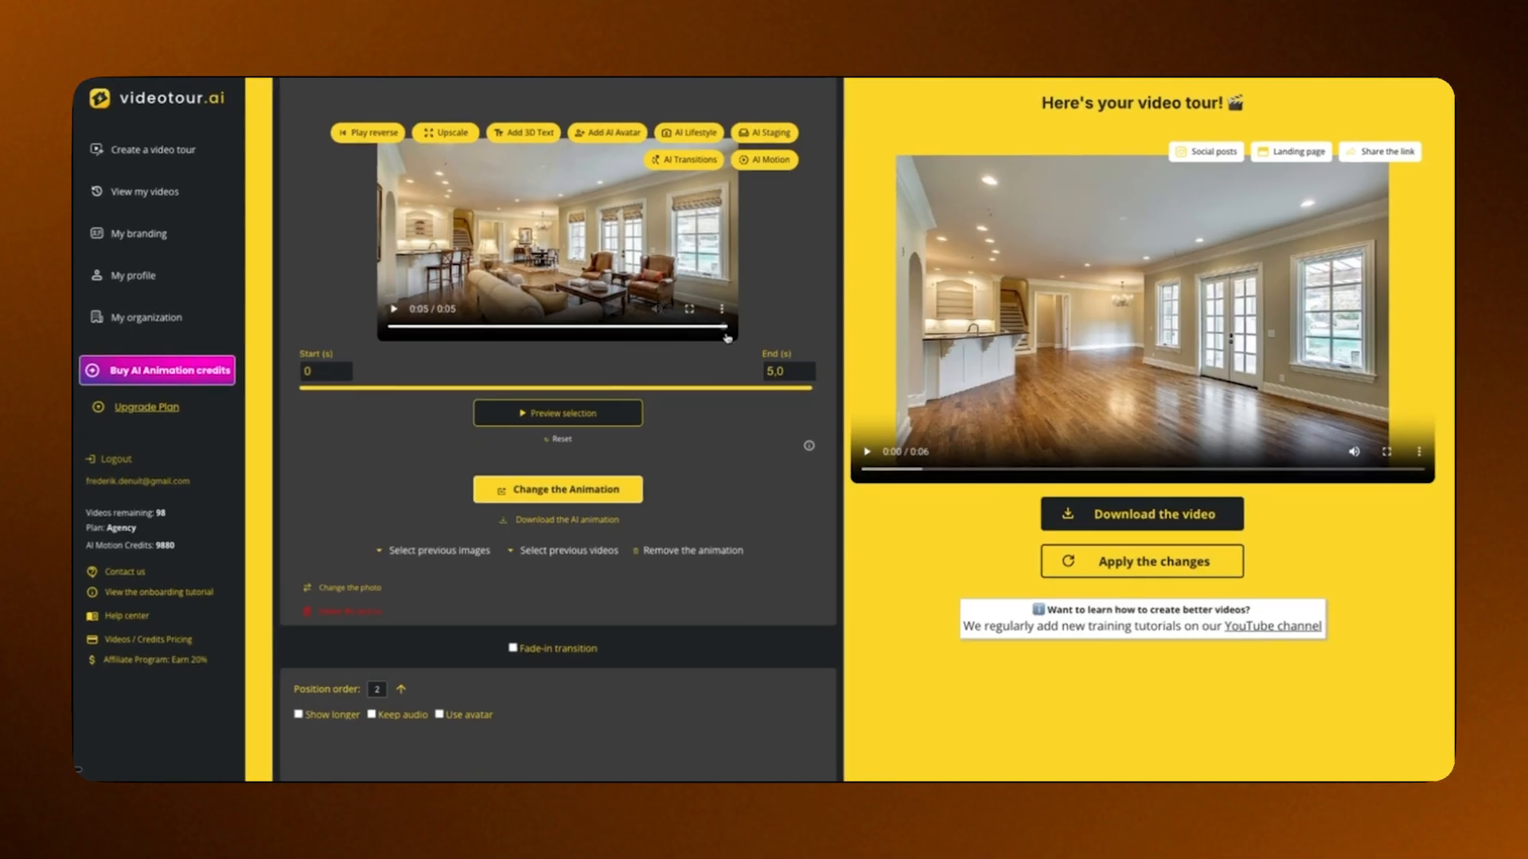
Download the staged video of the first clip
click(722, 309)
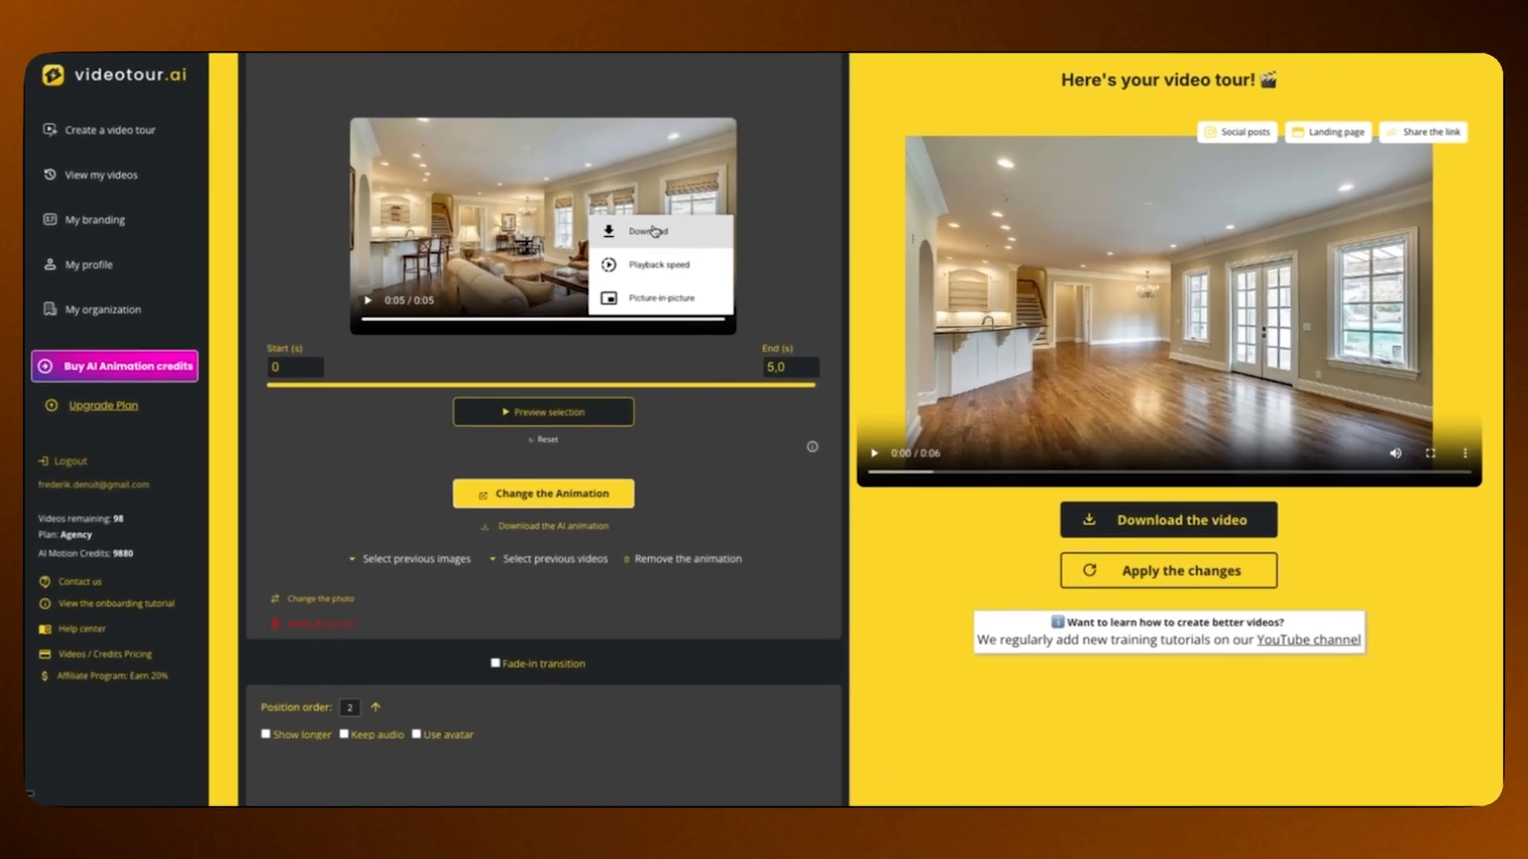
click(655, 232)
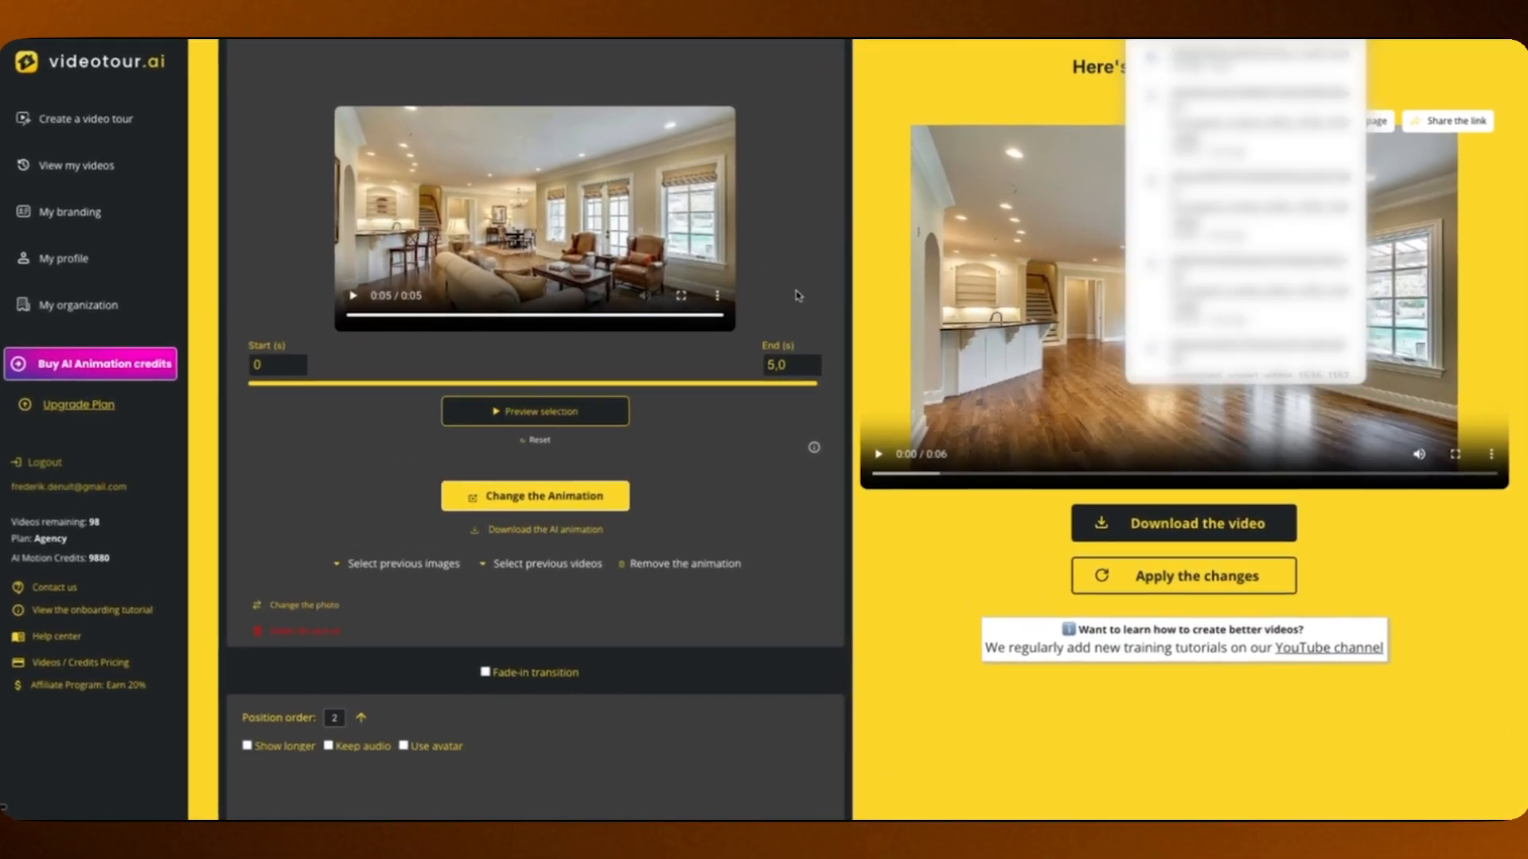
Open AI Staging for the second clip and set its design style to Modern Farmhouse
scroll(762, 434, down, 1)
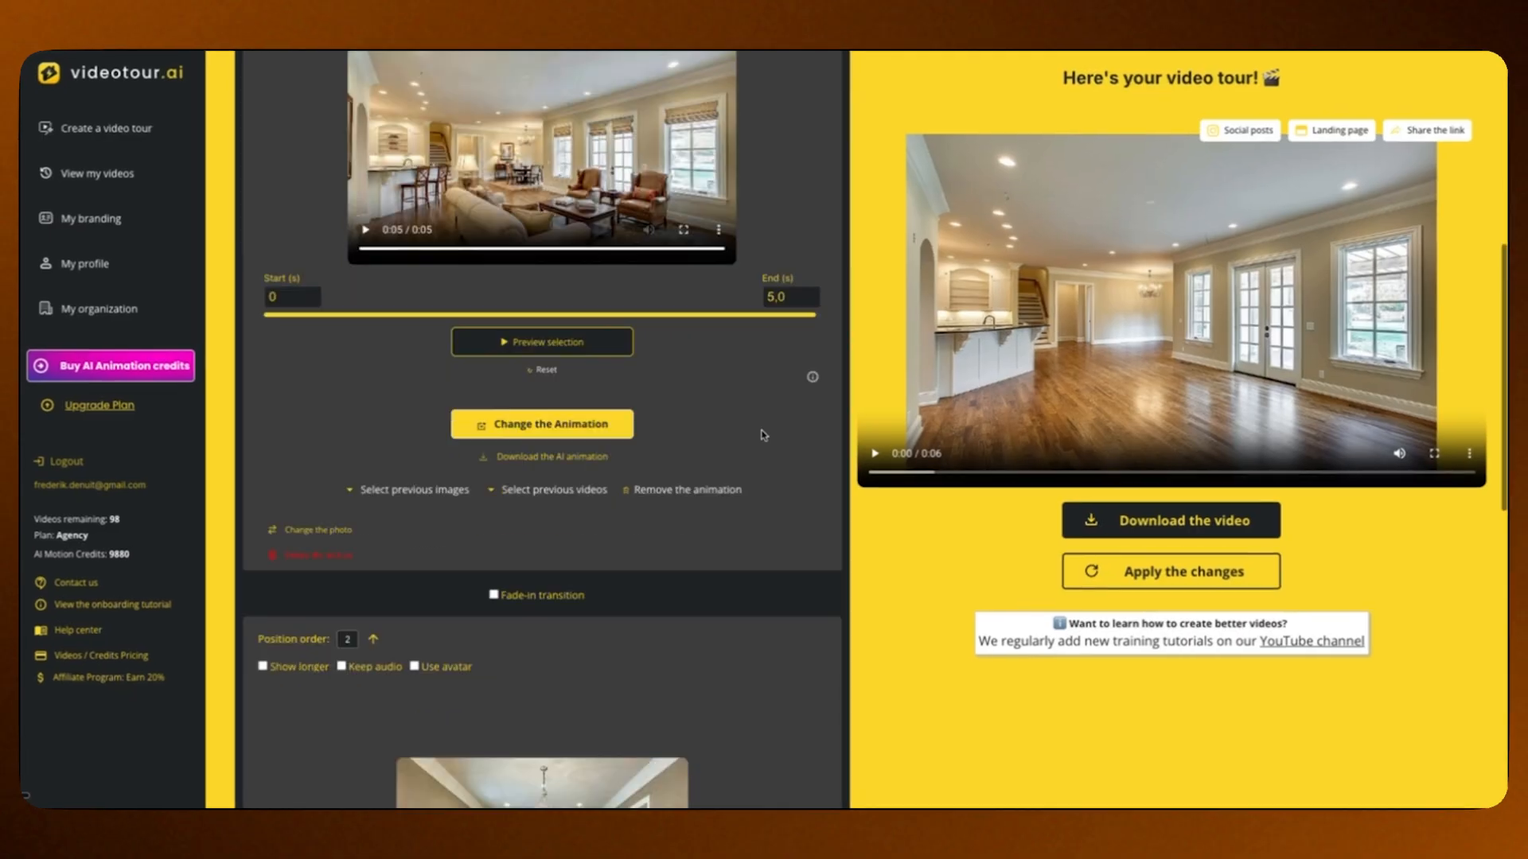
scroll(762, 434, down, 5)
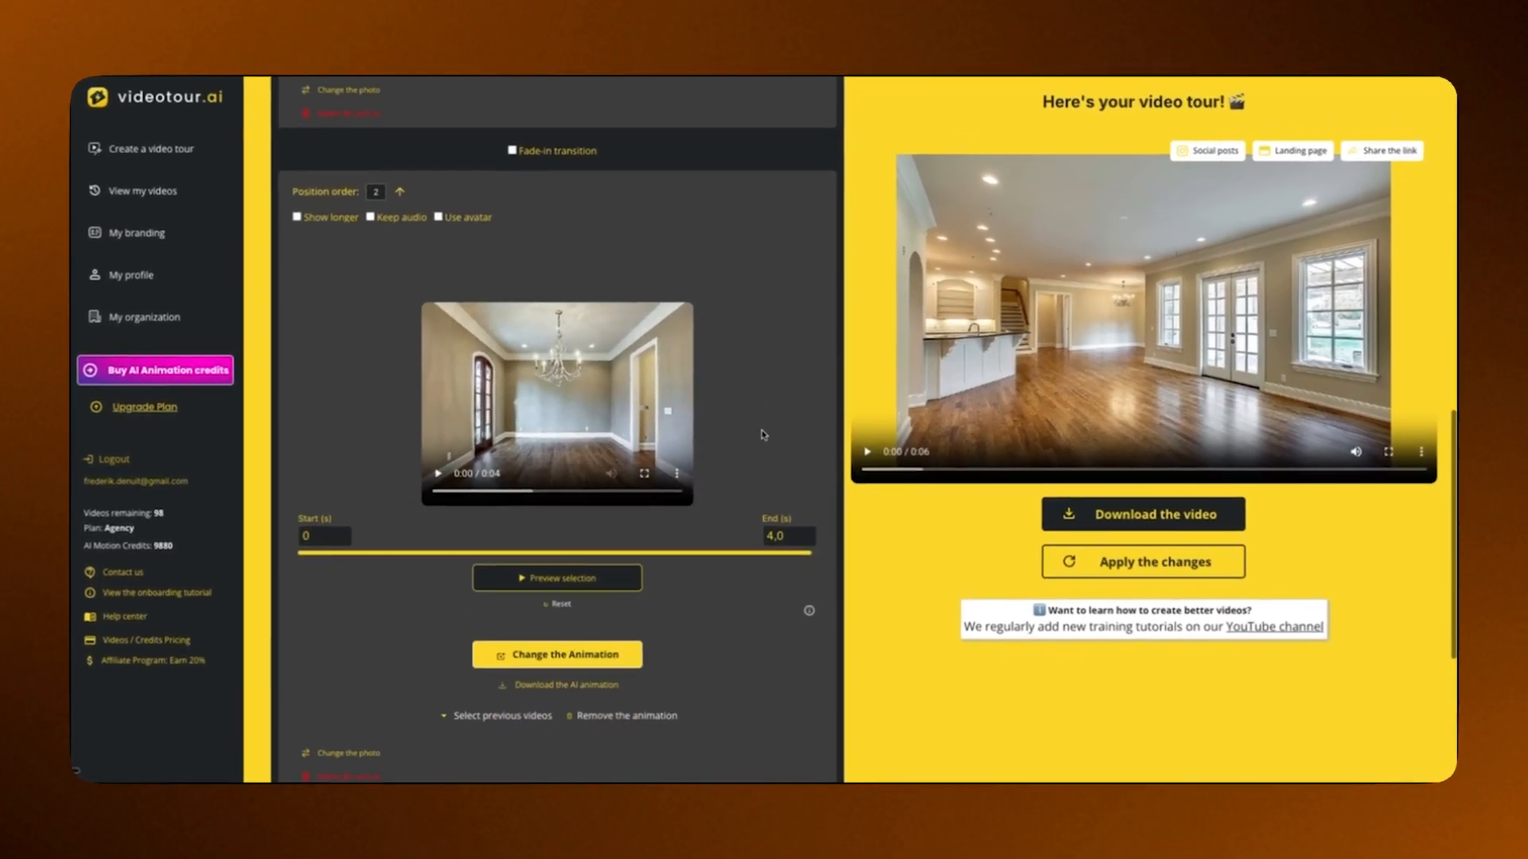
mouse_move(728, 405)
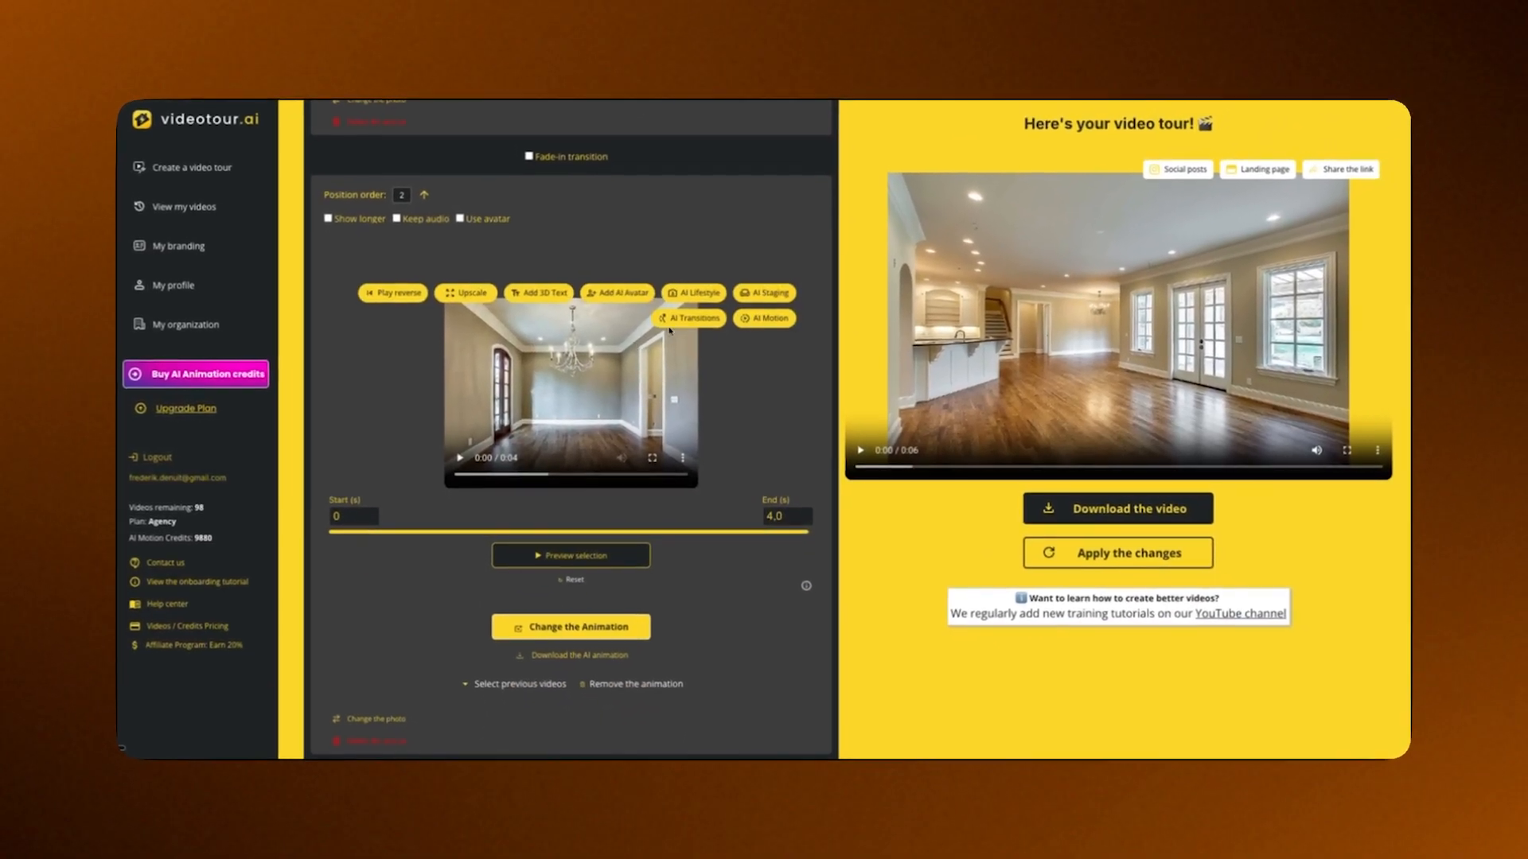
click(764, 300)
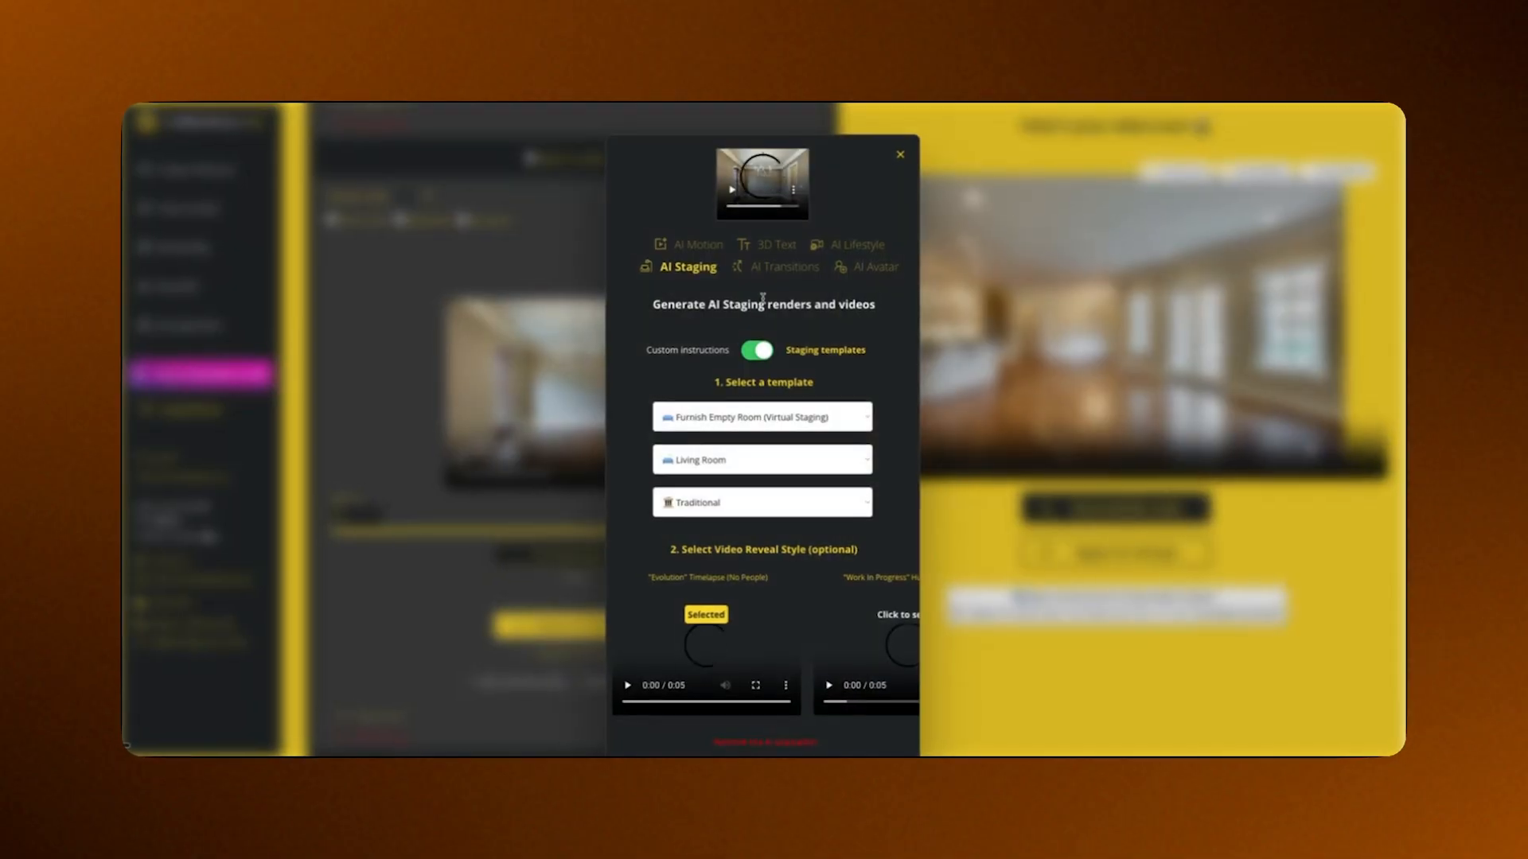
click(720, 505)
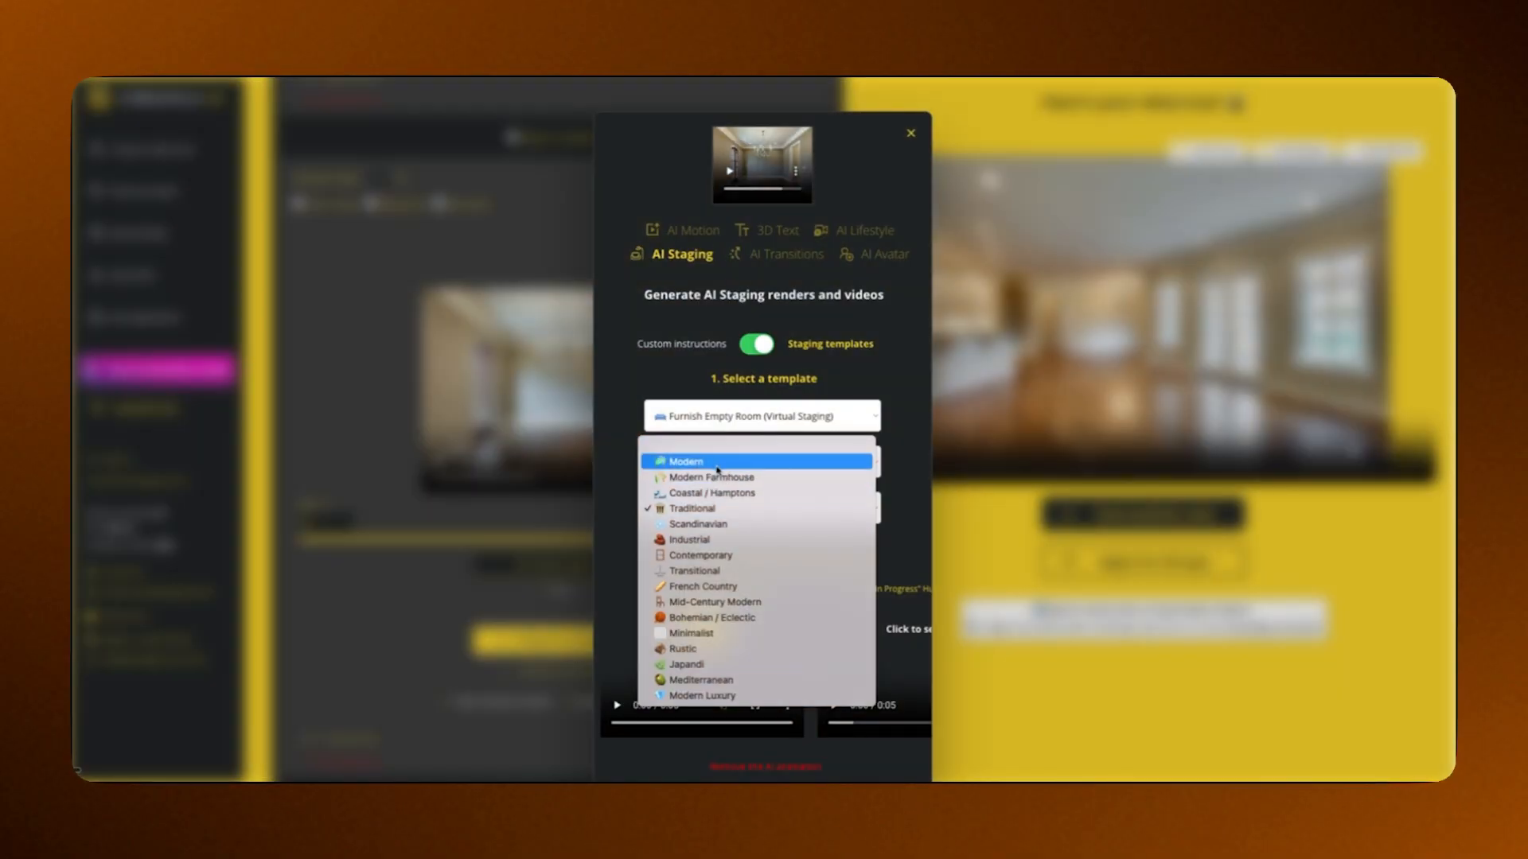
click(720, 478)
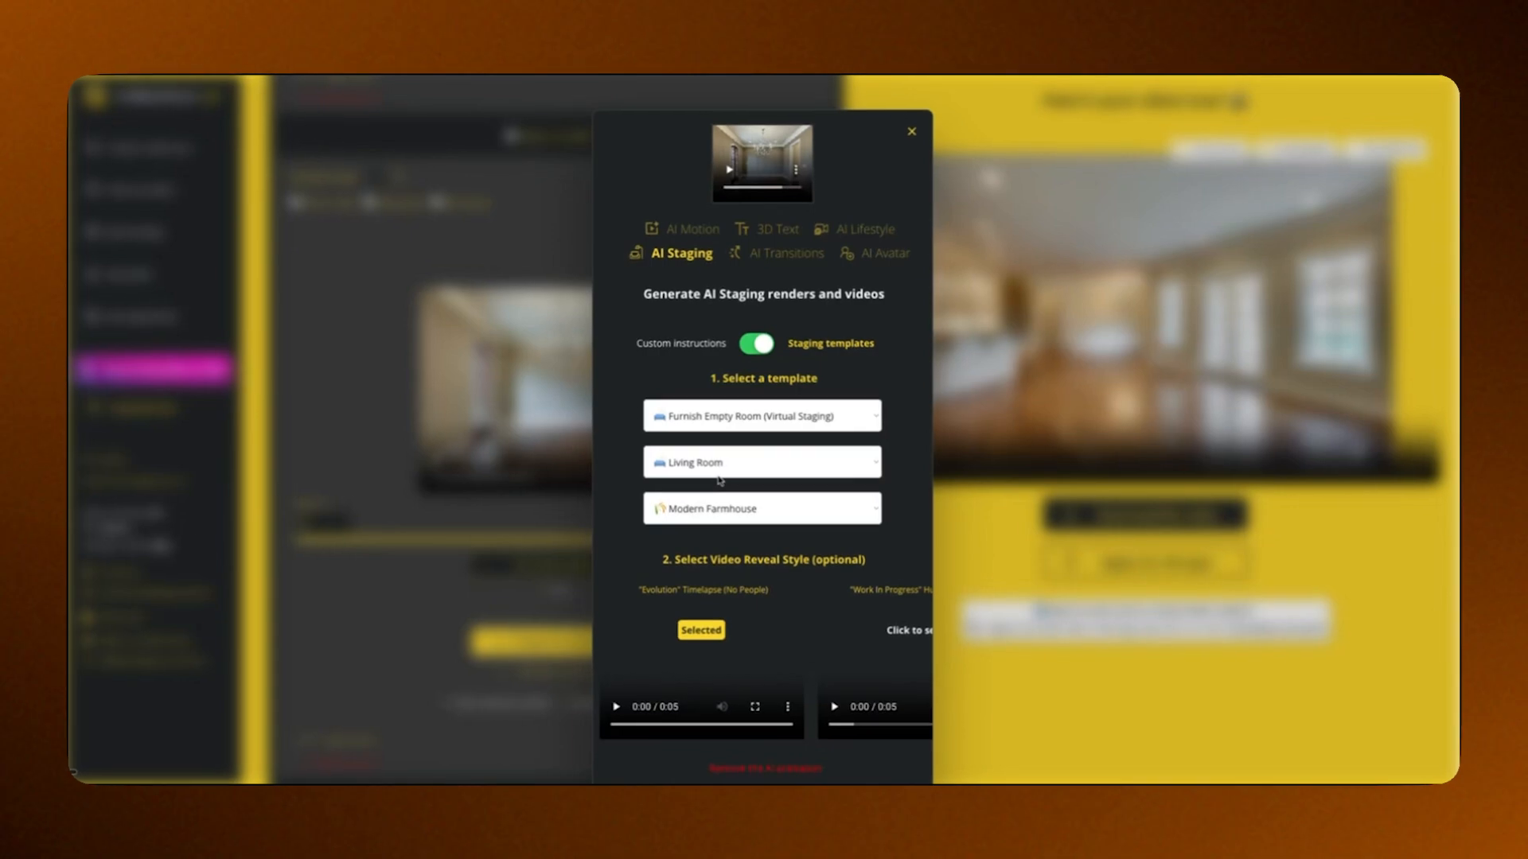
Preview and choose the "Work In Progress" Human Timelapse reveal style, and generate the second clip's AI staging video
scroll(720, 603, down, 1)
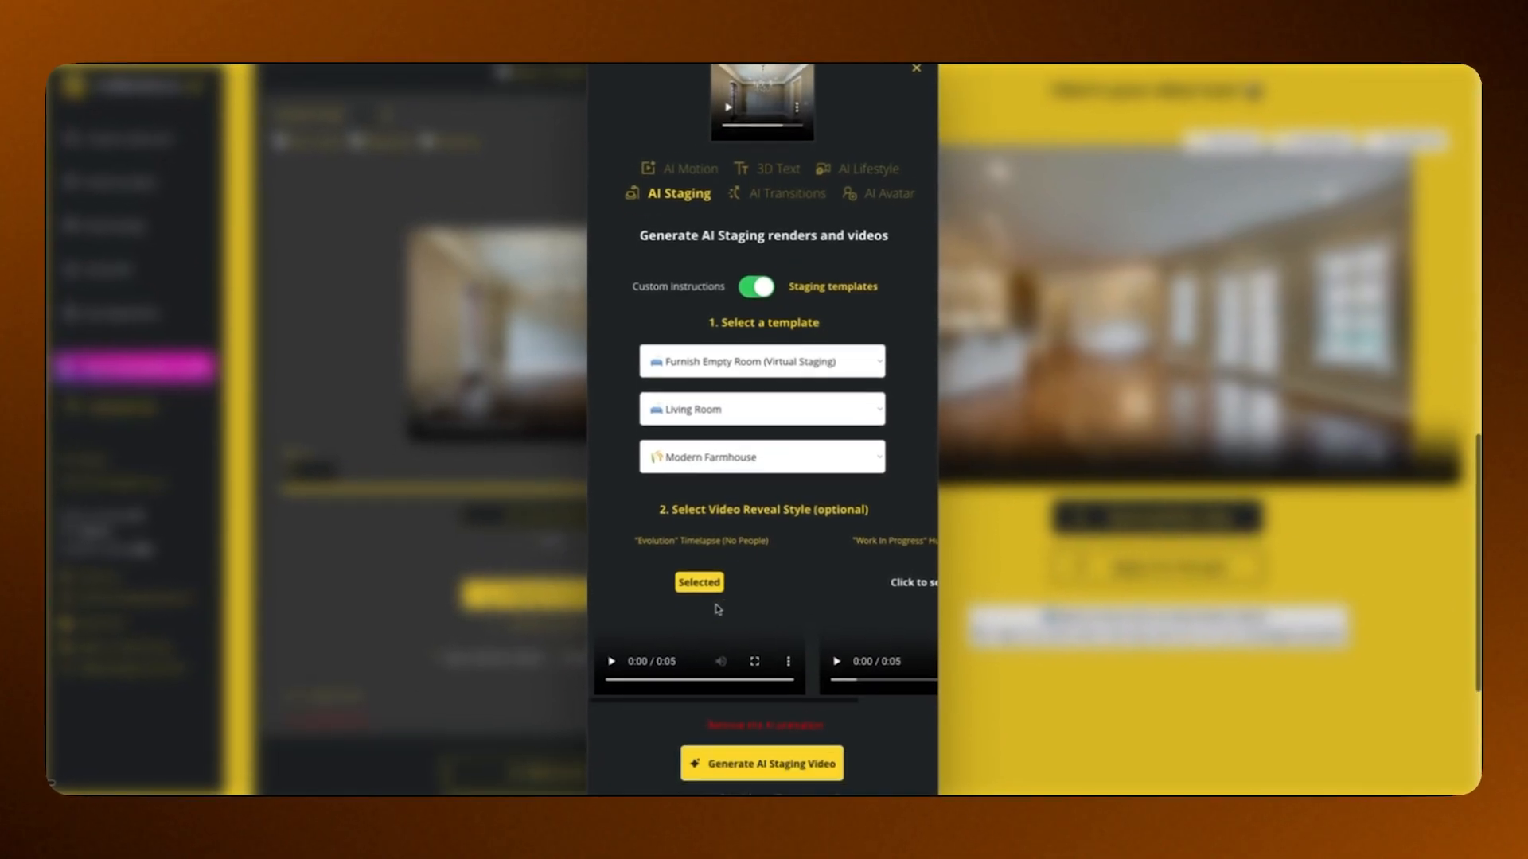
scroll(718, 610, down, 1)
scroll(779, 585, right, 2)
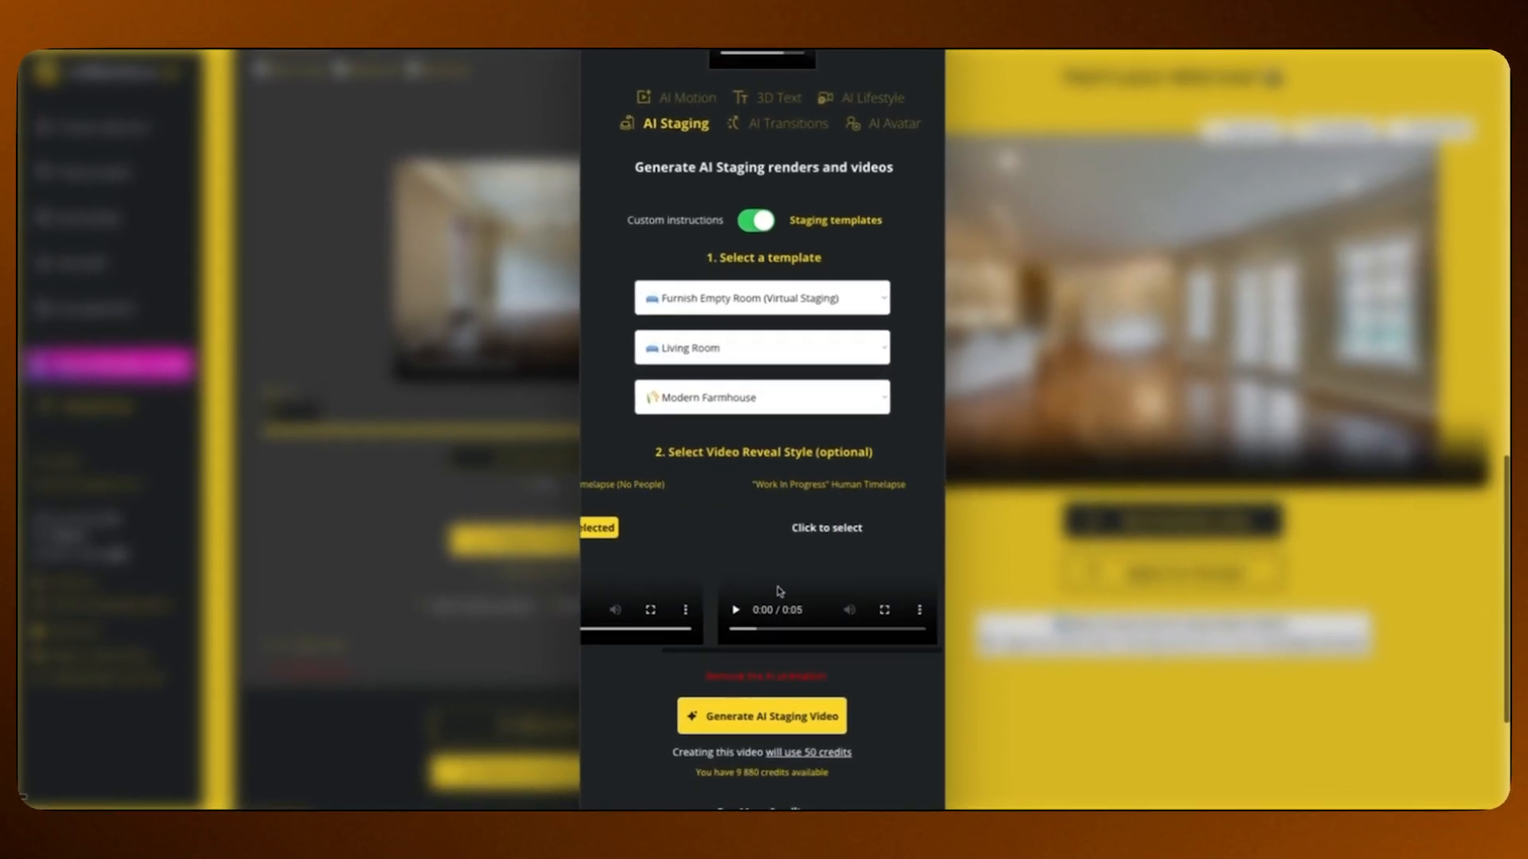
click(735, 610)
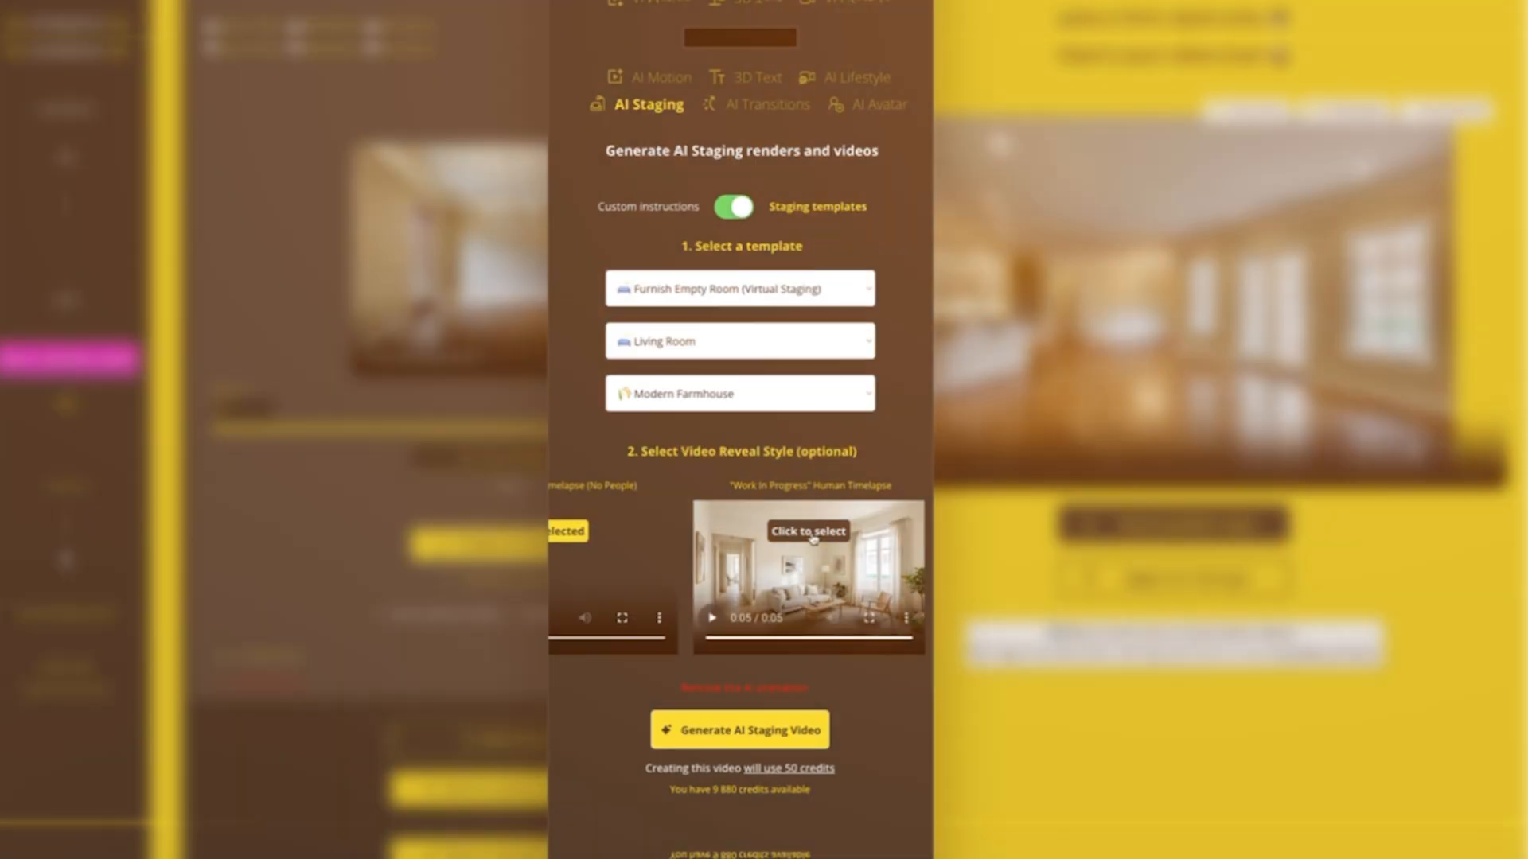
click(833, 539)
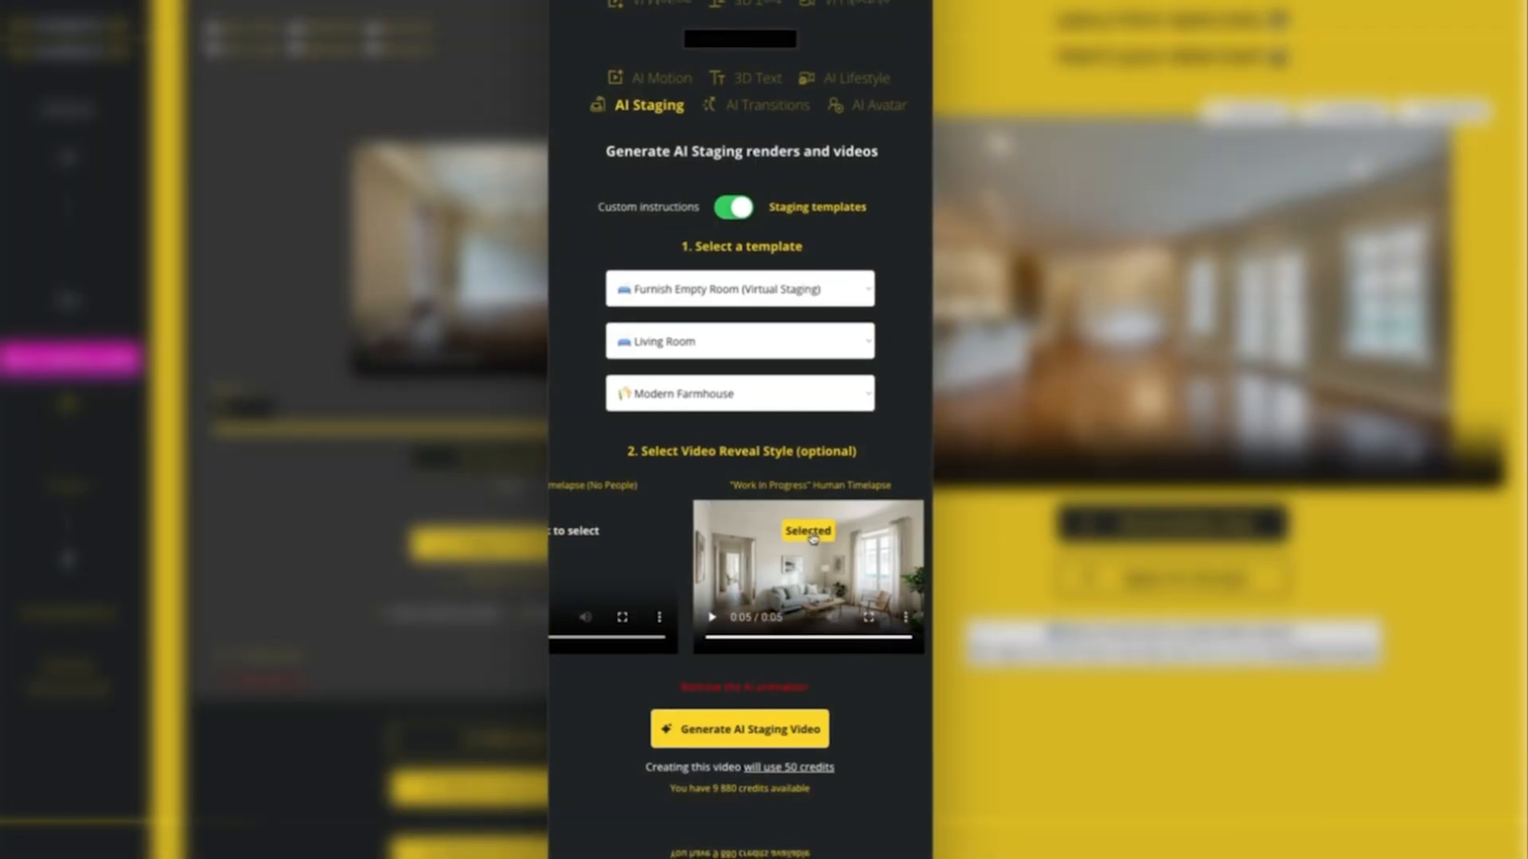
click(729, 728)
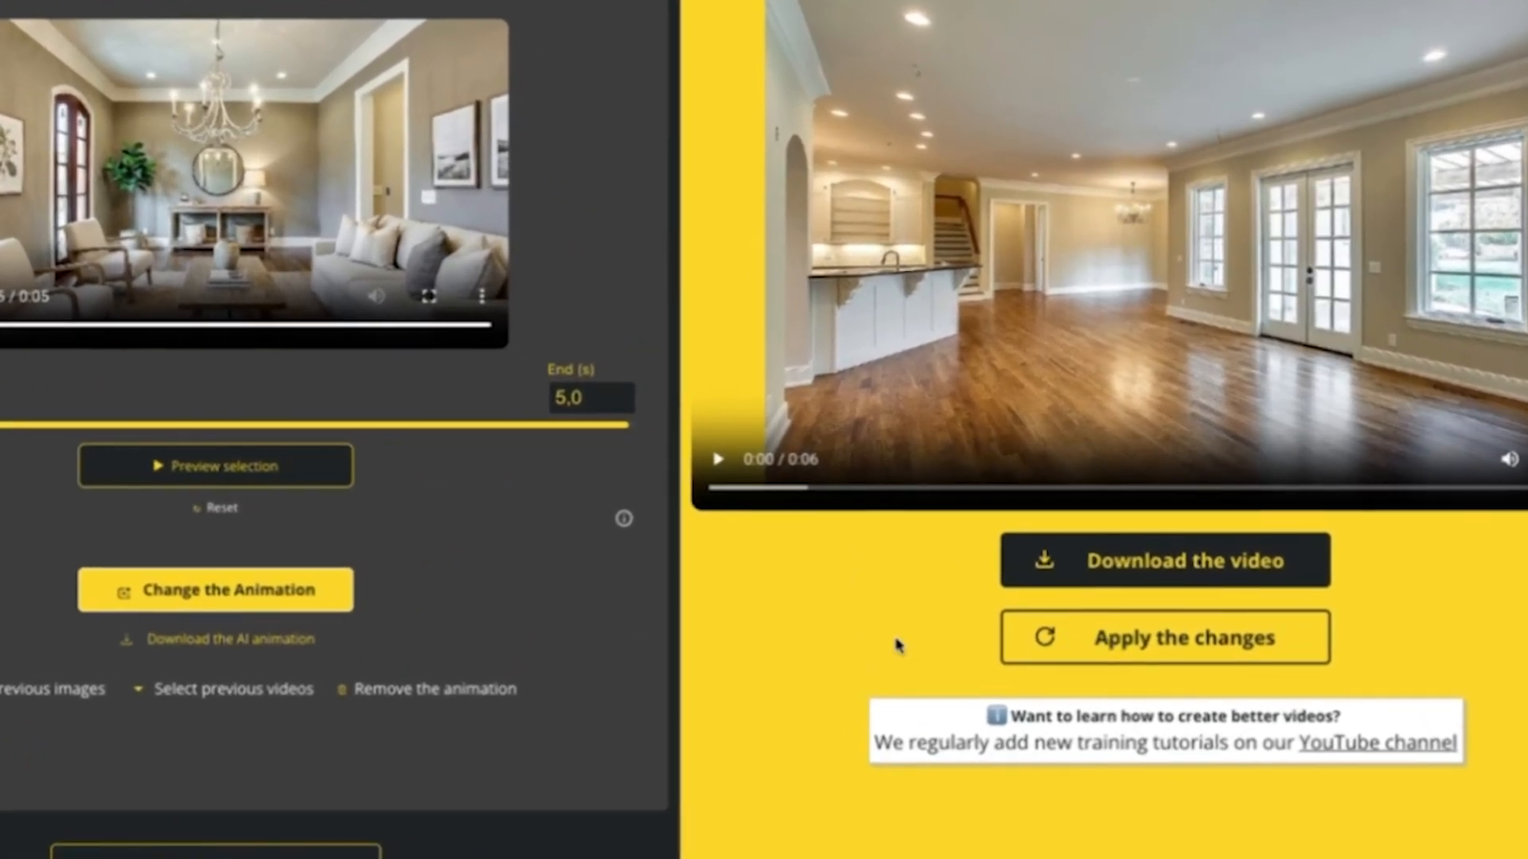
scroll(799, 641, down, 8)
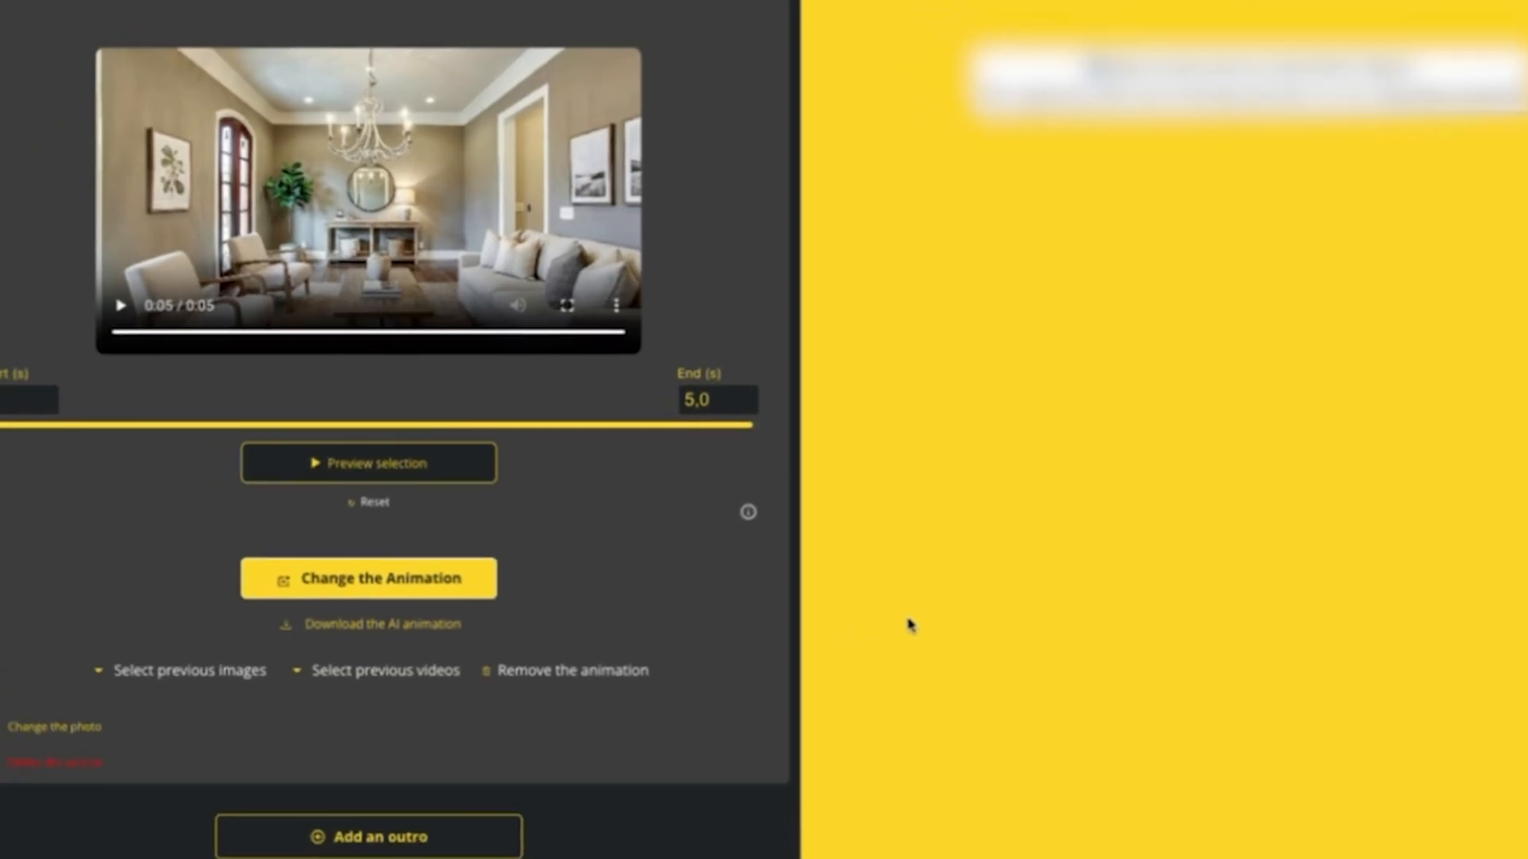
scroll(860, 635, up, 8)
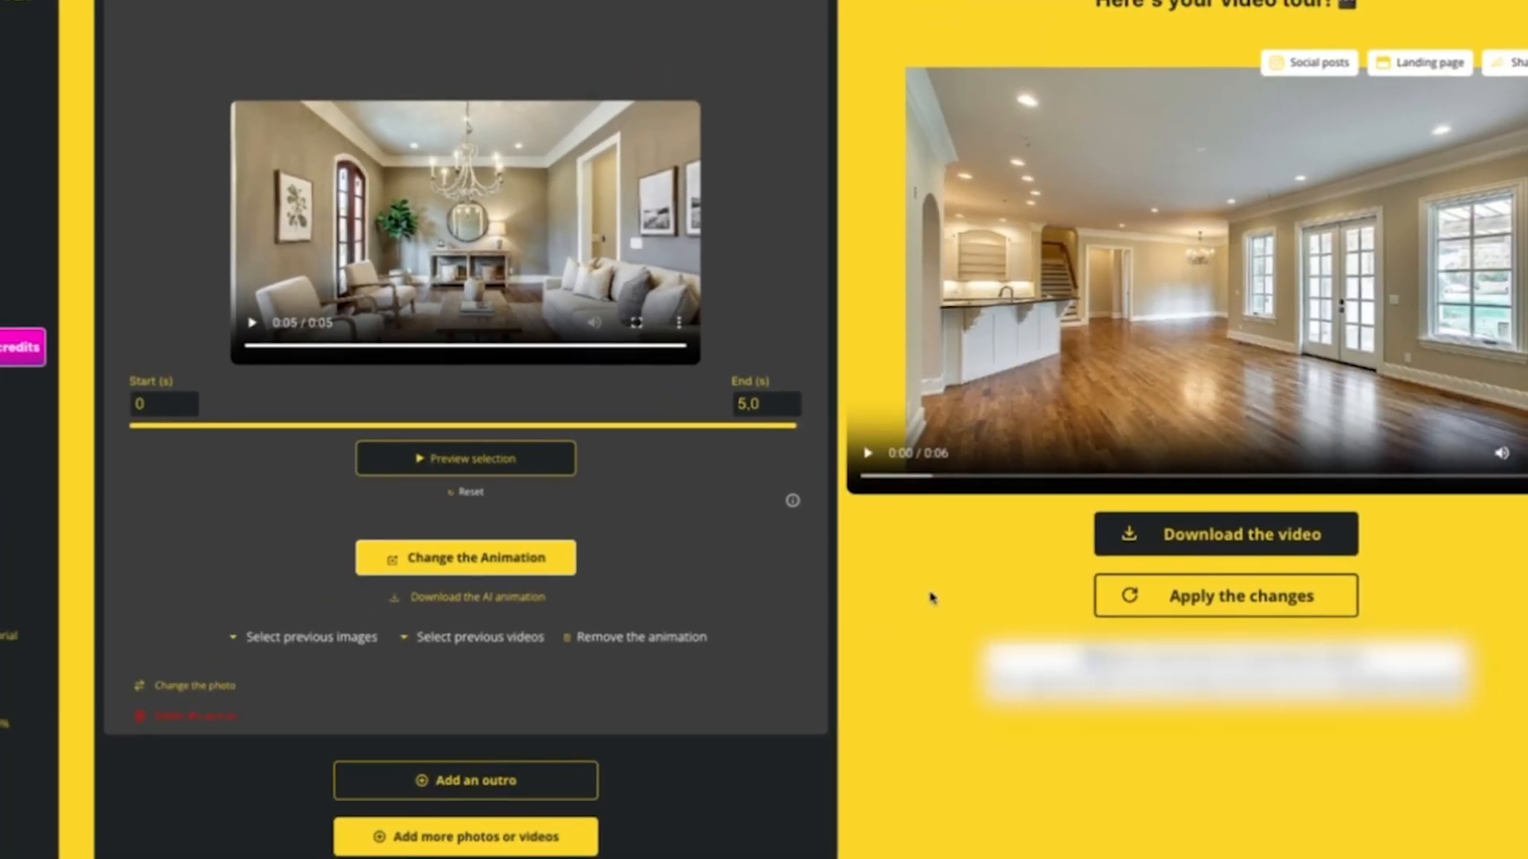